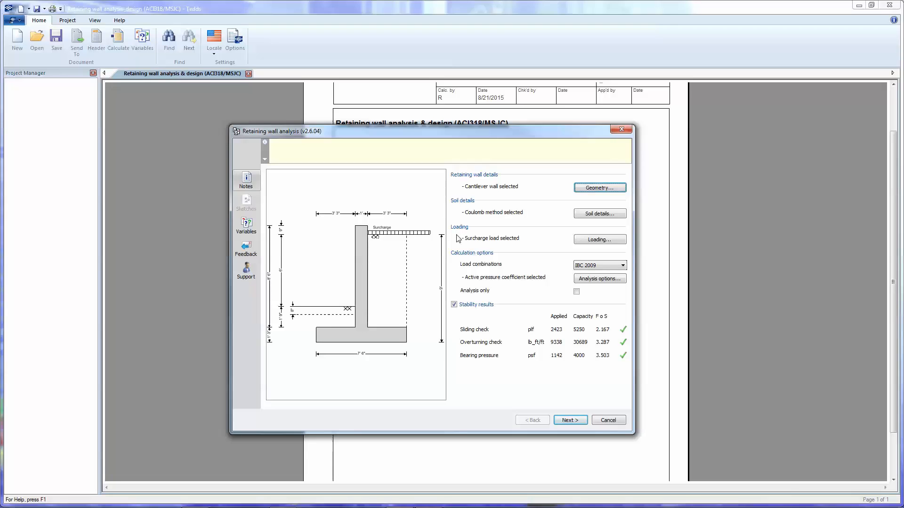
# Hide the stability results and set the retained soil height to 7 ft in the wall geometry.
pyautogui.click(453, 305)
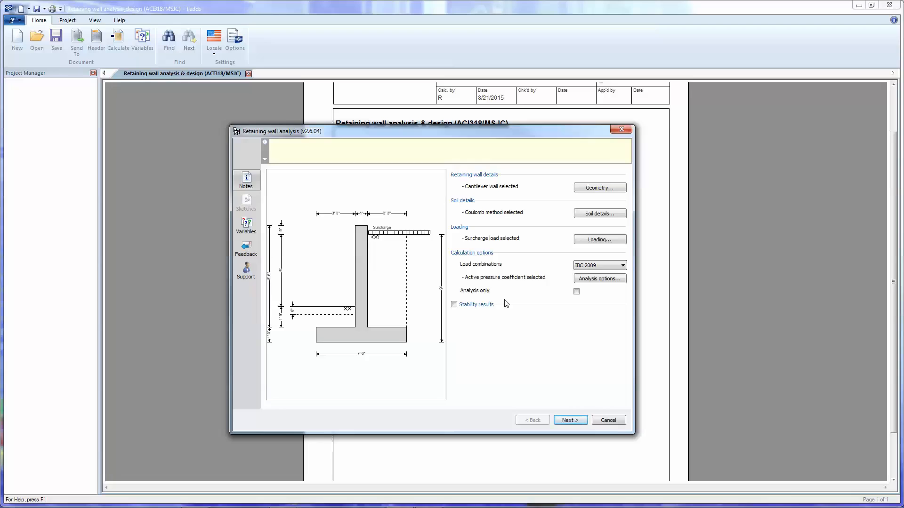
pyautogui.click(619, 189)
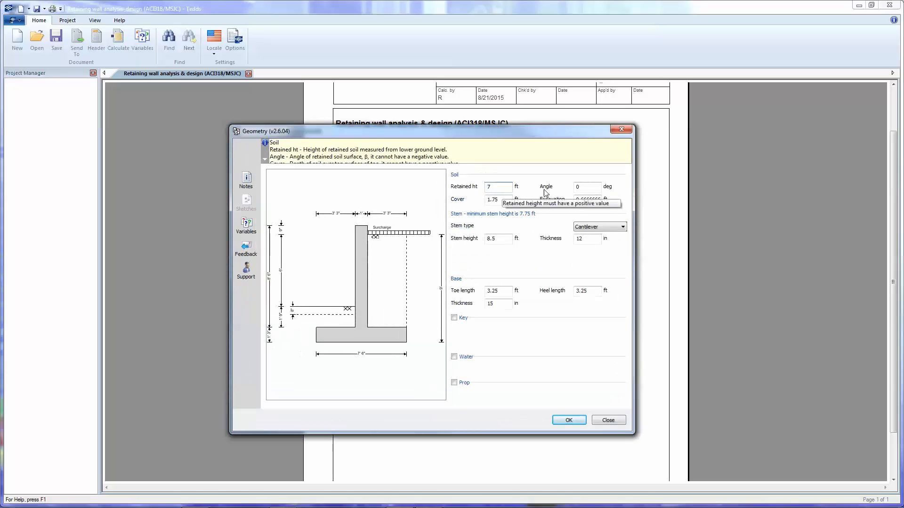
pyautogui.press('Tab')
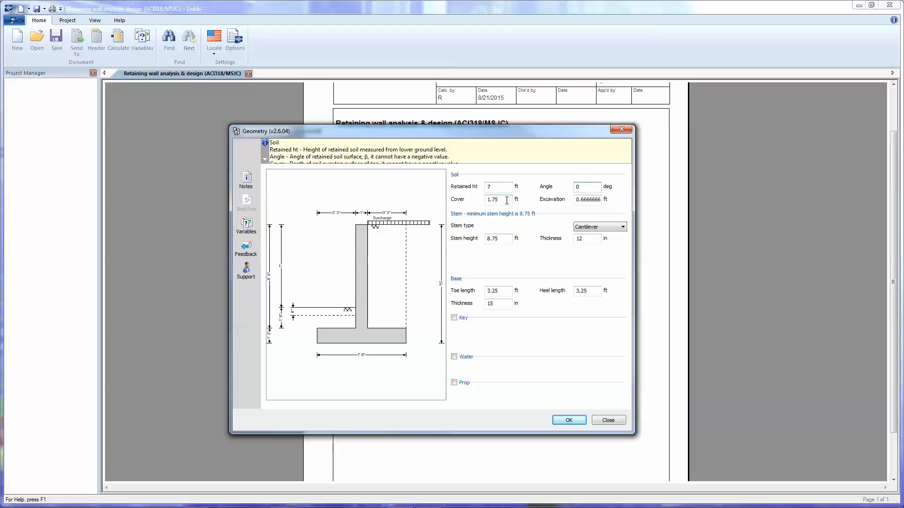
# Set the soil cover to 1.5 ft and the excavation depth to 6 in.
pyautogui.doubleClick(506, 200)
pyautogui.write('2')
pyautogui.doubleClick(591, 201)
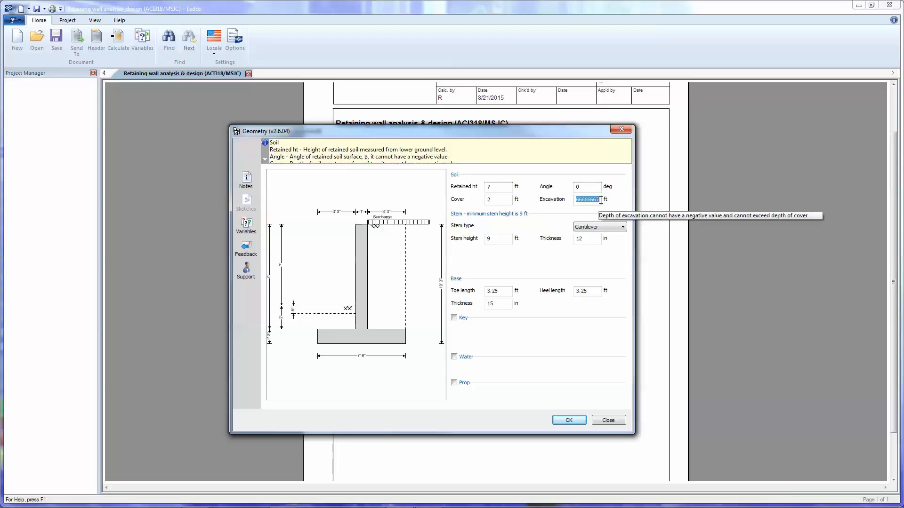
pyautogui.moveTo(601, 200); pyautogui.dragTo(570, 204)
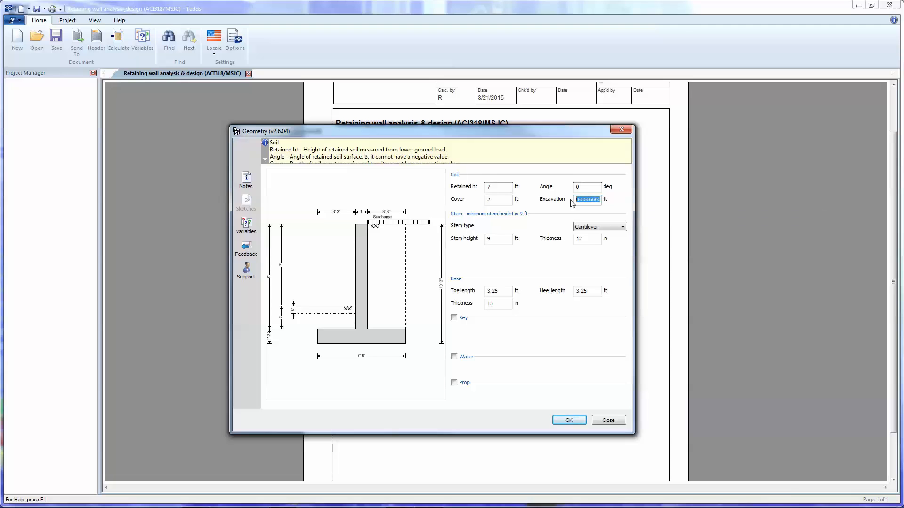
pyautogui.press('BackSpace')
pyautogui.moveTo(501, 202); pyautogui.dragTo(462, 197)
pyautogui.write('1.5')
pyautogui.doubleClick(587, 200)
pyautogui.write('6in')
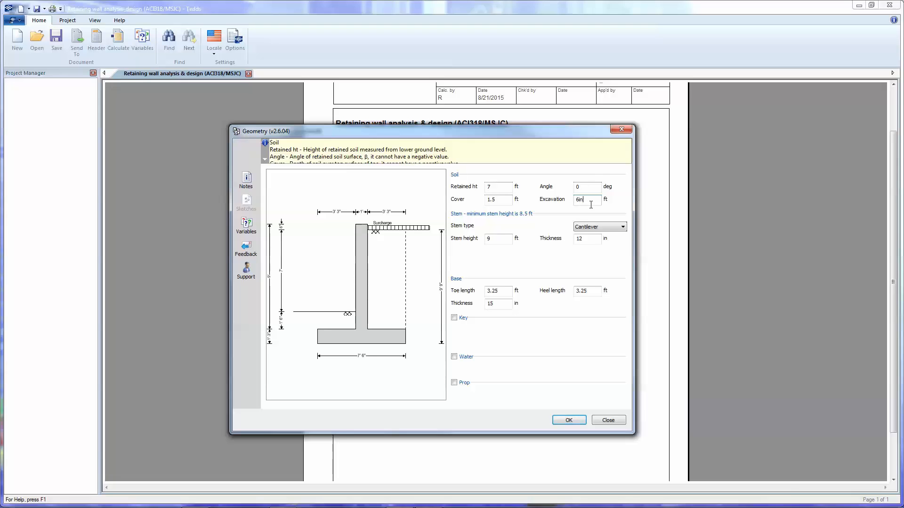
pyautogui.click(588, 186)
# Try the stem with an inclined front face, an inclined rear face and both faces inclined, using 10 in slopes.
pyautogui.click(614, 230)
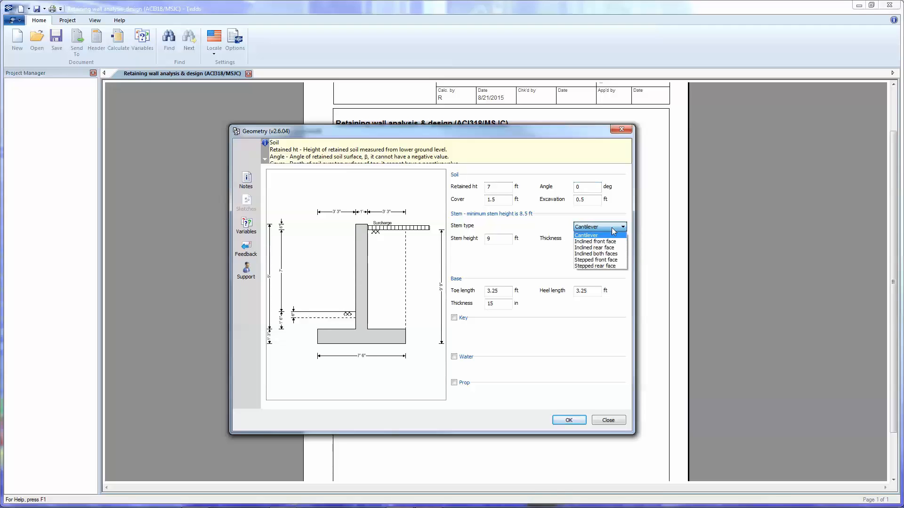
pyautogui.click(595, 241)
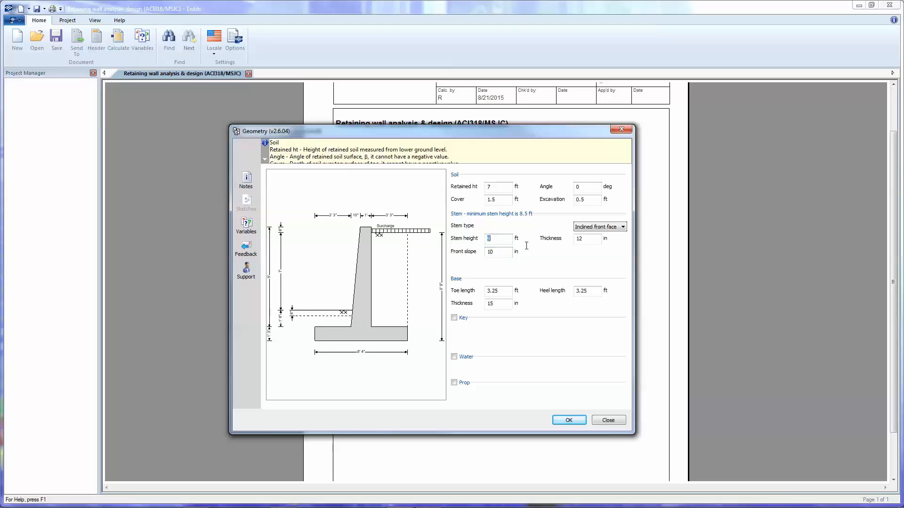
pyautogui.click(600, 228)
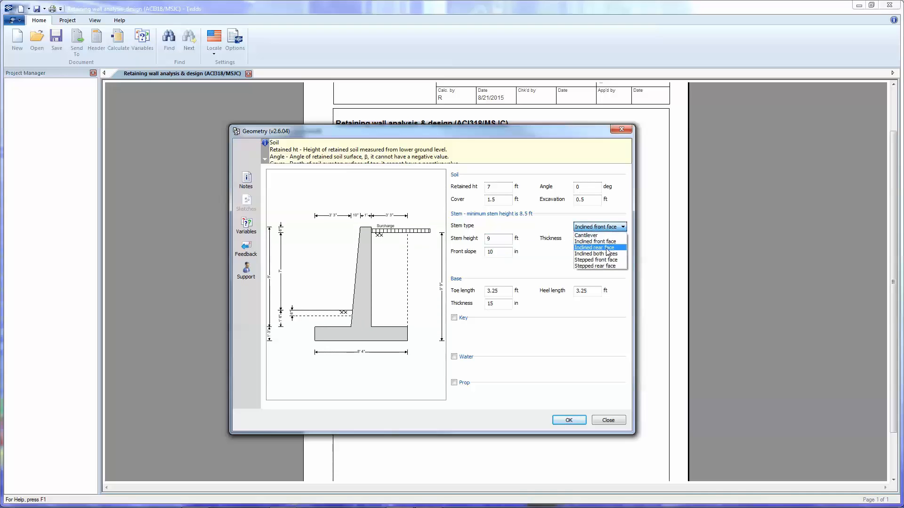
pyautogui.click(583, 247)
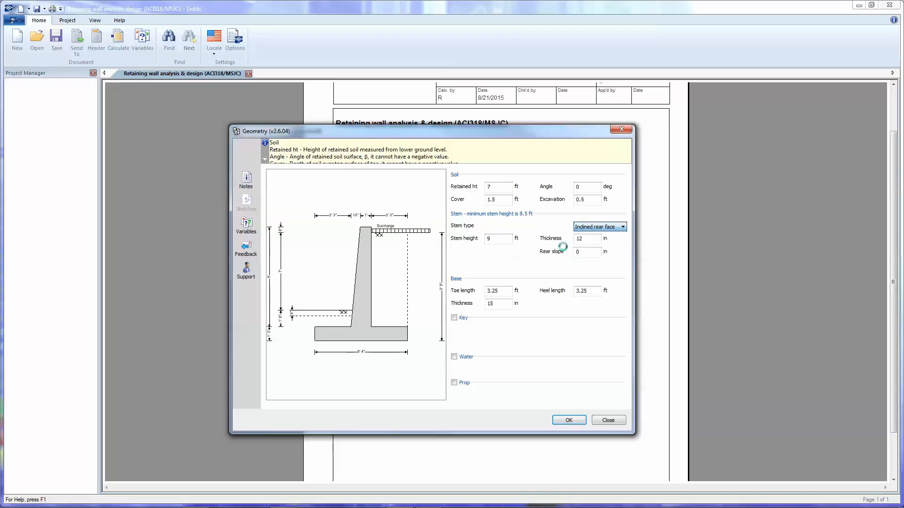
pyautogui.click(609, 228)
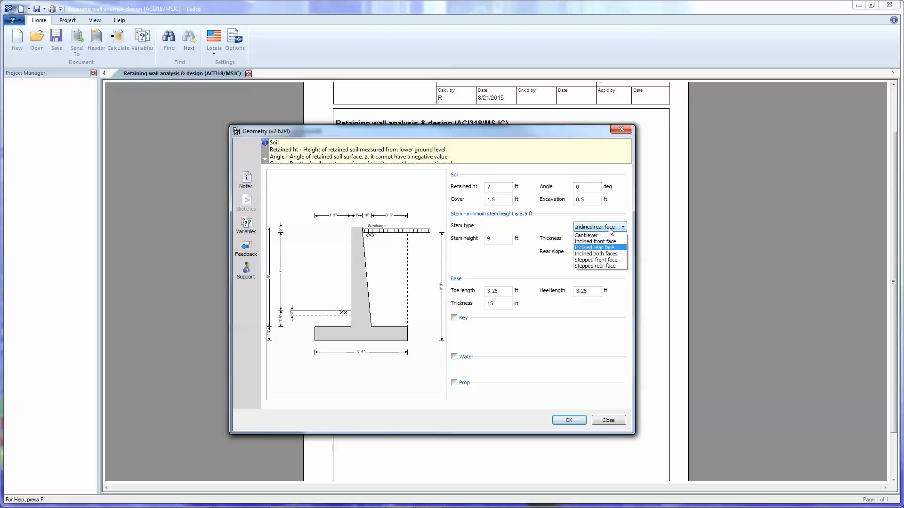
pyautogui.click(606, 253)
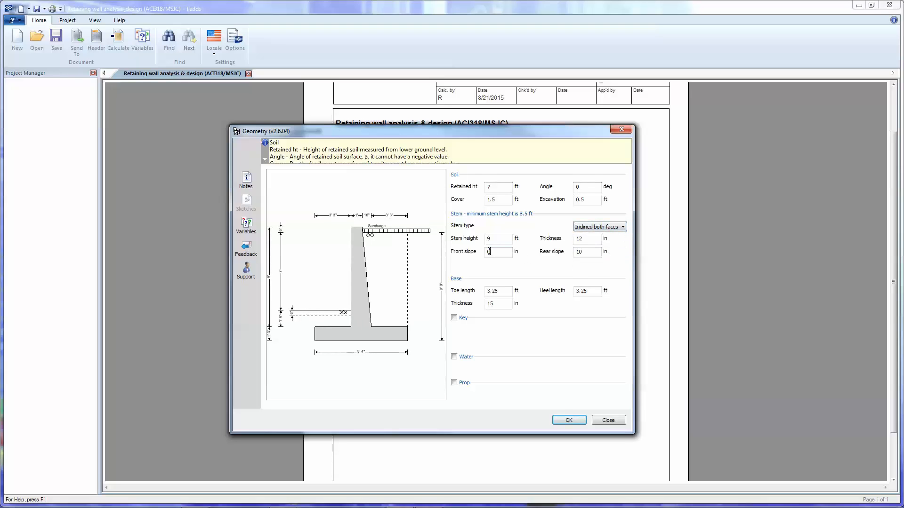
pyautogui.write('1')
pyautogui.click(509, 239)
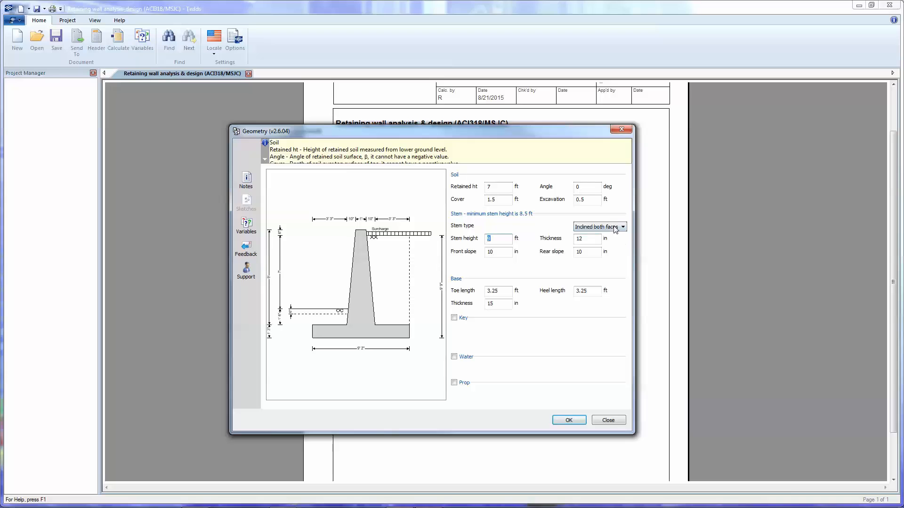
# Try a stepped front face stem with an added step 2 ft high and 6 in thick, and the same steps on the rear face.
pyautogui.click(614, 229)
pyautogui.click(612, 260)
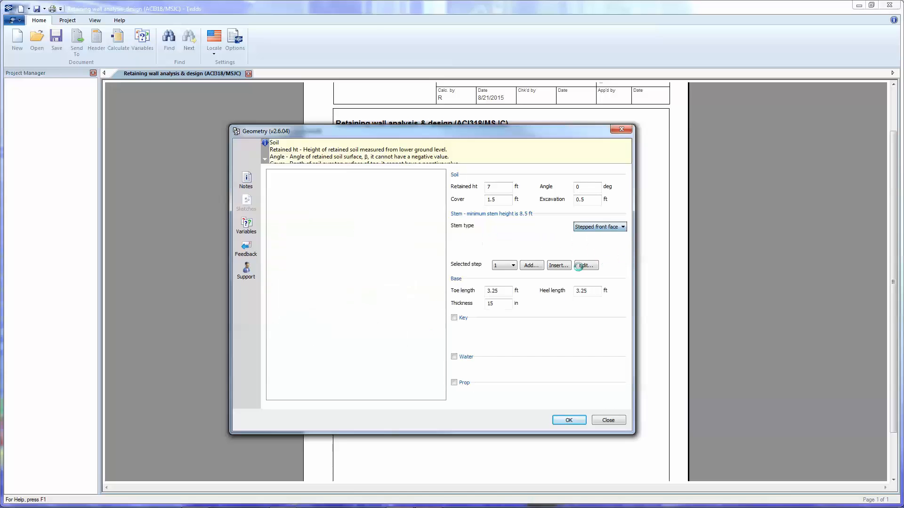
pyautogui.click(586, 265)
pyautogui.write('2')
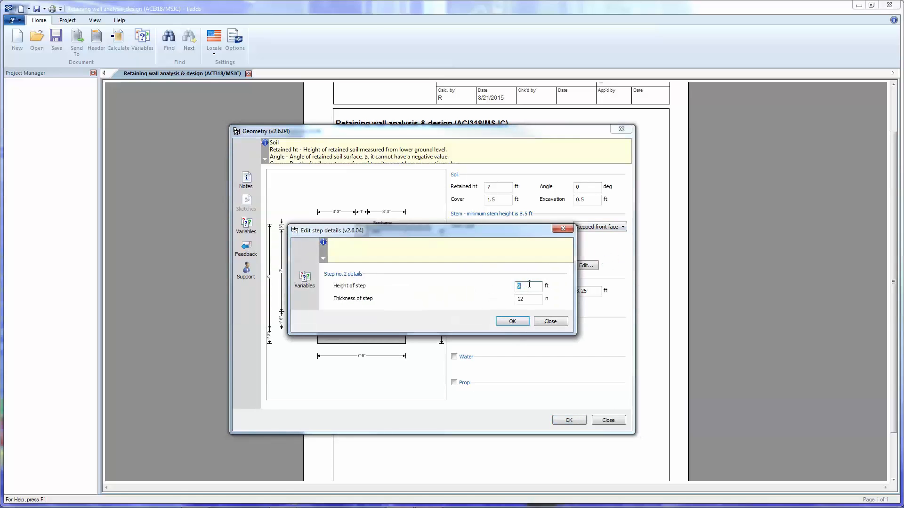
pyautogui.click(529, 298)
pyautogui.write('6')
pyautogui.click(513, 320)
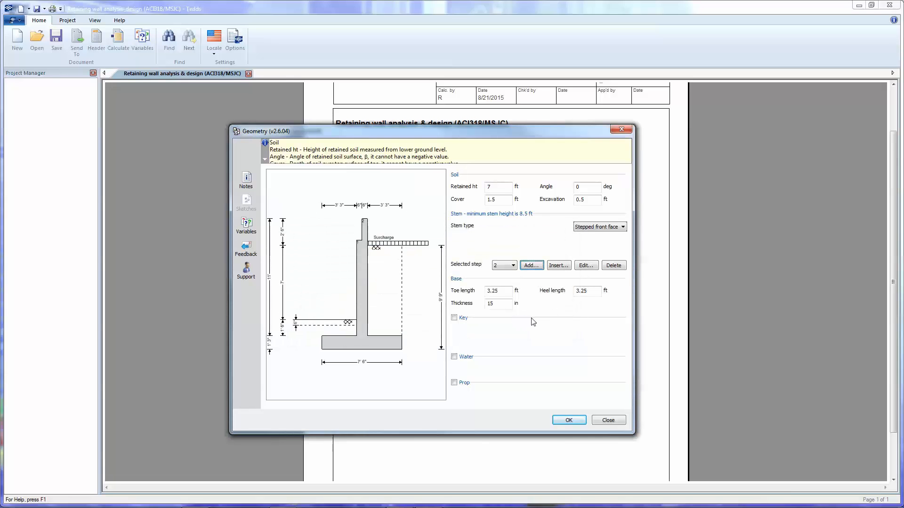
pyautogui.click(597, 229)
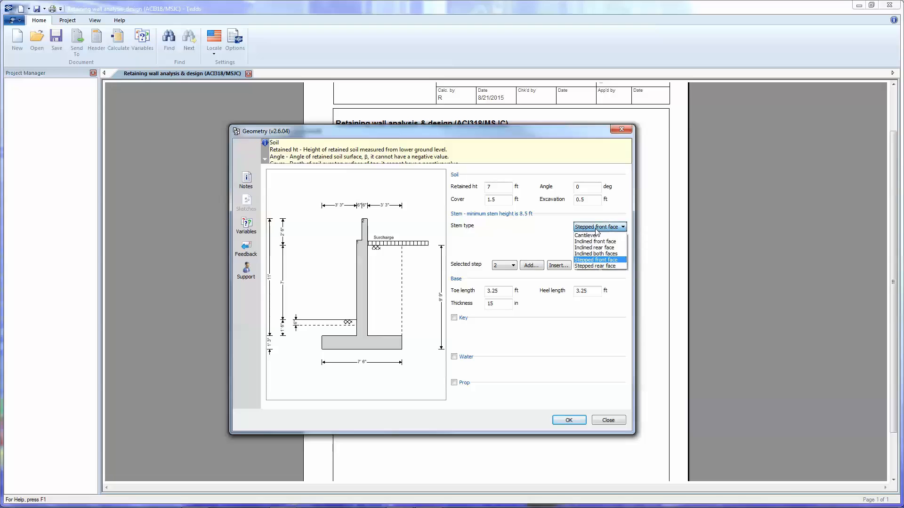
pyautogui.click(603, 266)
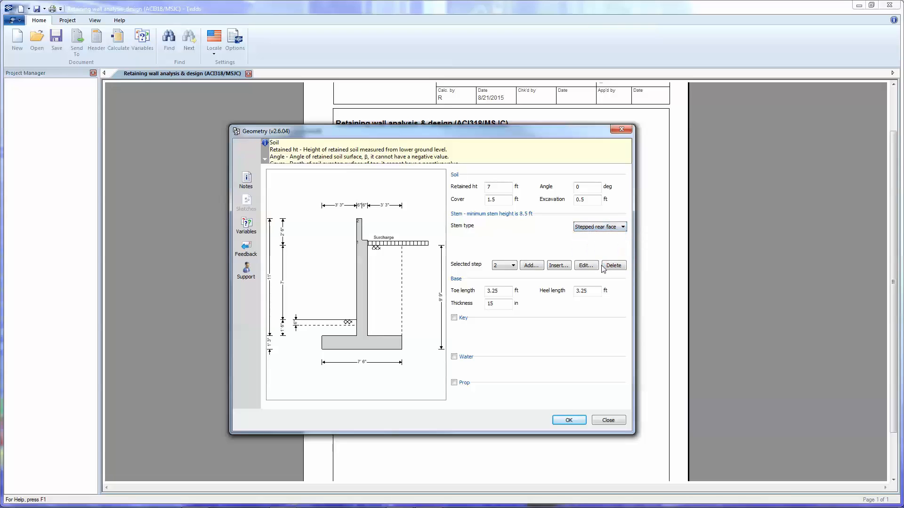
# Set the stem type back to Cantilever and the stem height to 10 ft.
pyautogui.click(607, 228)
pyautogui.click(601, 233)
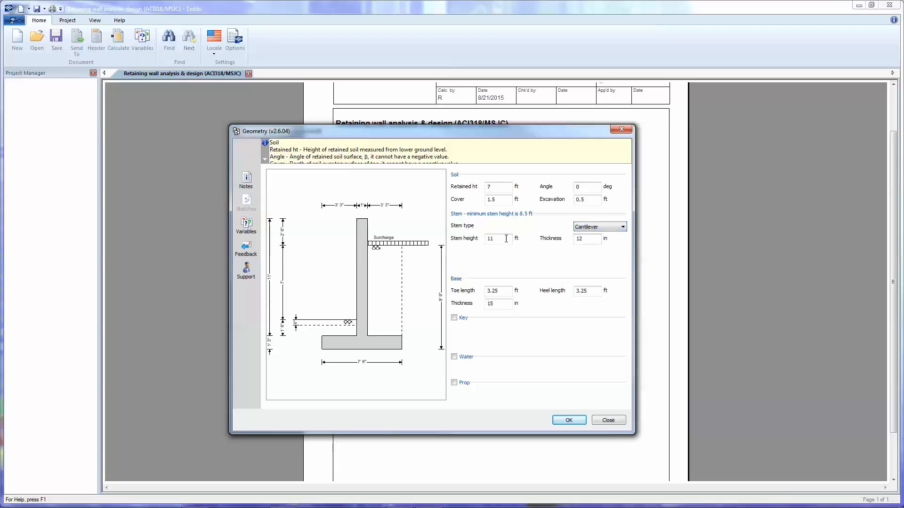
pyautogui.doubleClick(491, 239)
pyautogui.write('1')
pyautogui.press('Tab')
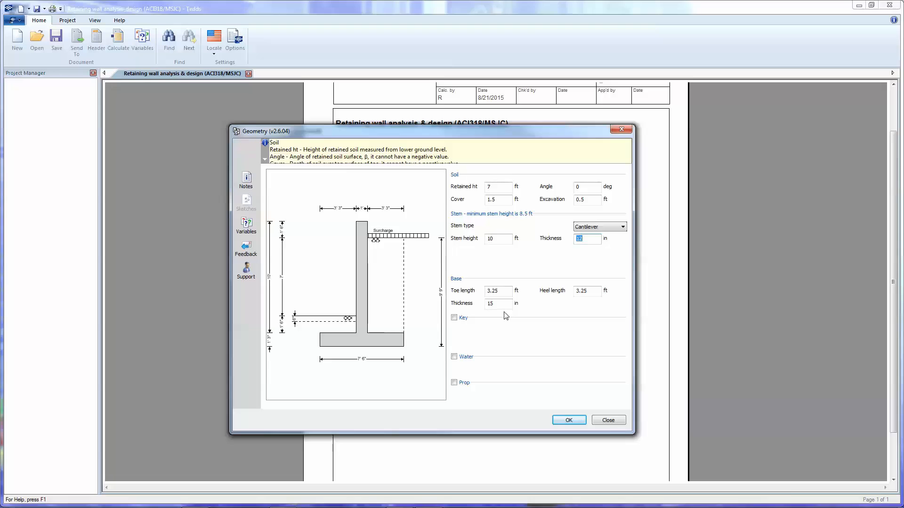
# Try a key beneath the base at a position of 3 ft, and remove it again.
pyautogui.click(454, 319)
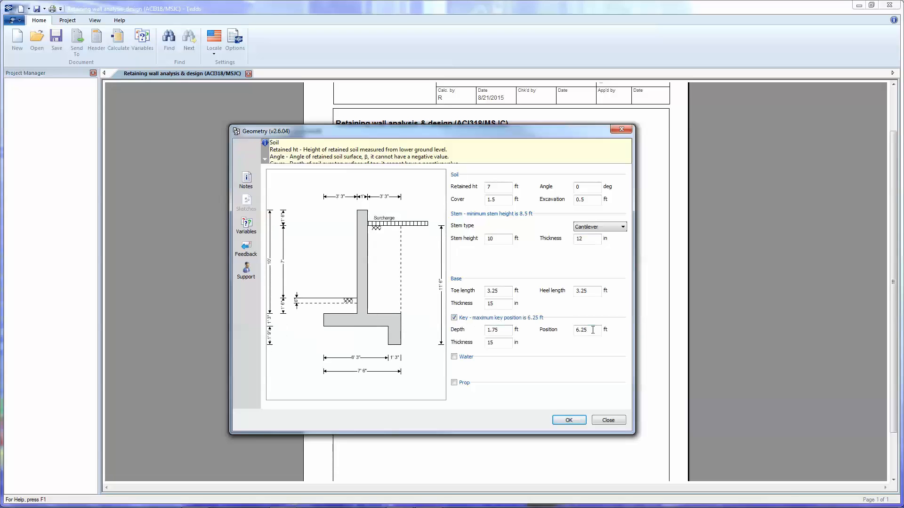
pyautogui.moveTo(591, 329); pyautogui.dragTo(572, 329)
pyautogui.write('3')
pyautogui.click(502, 331)
pyautogui.moveTo(503, 332); pyautogui.dragTo(456, 323)
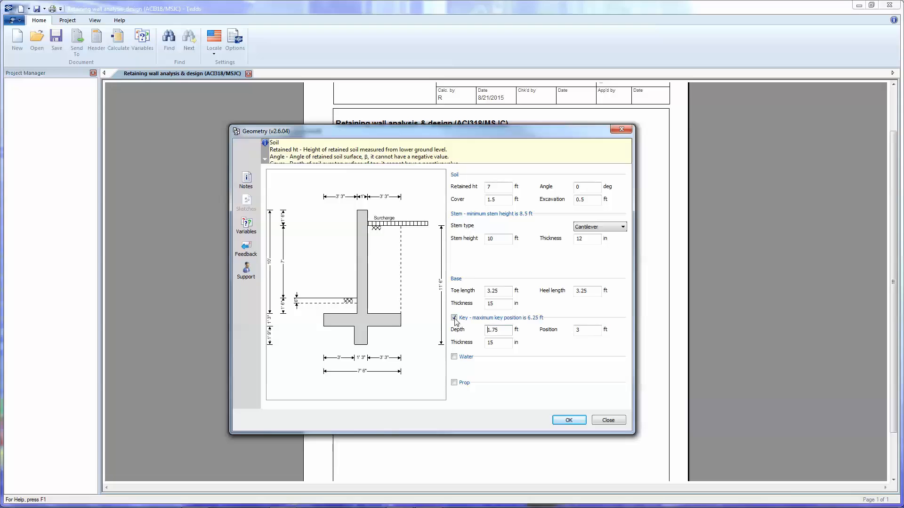
pyautogui.click(454, 318)
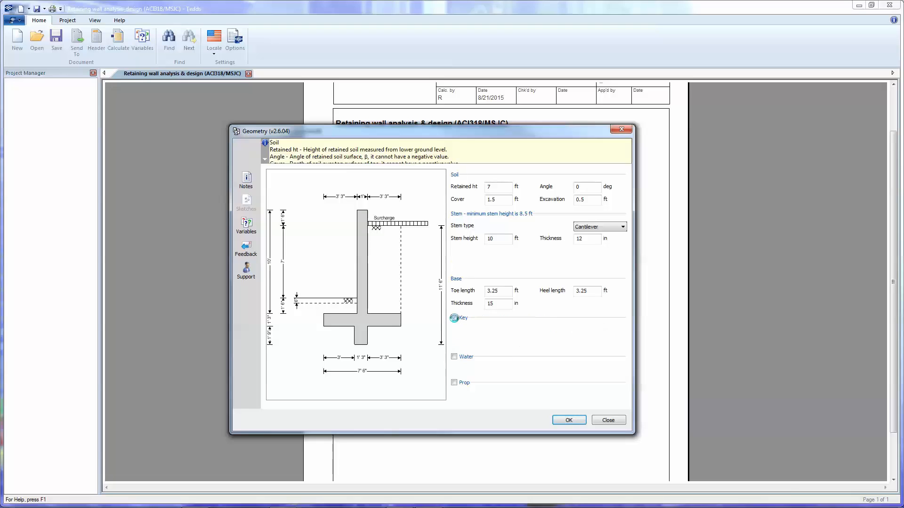
# Include water at a height of 2 ft and a Base and stem prop at a prop height of 10 ft, accepting the geometry.
pyautogui.click(454, 357)
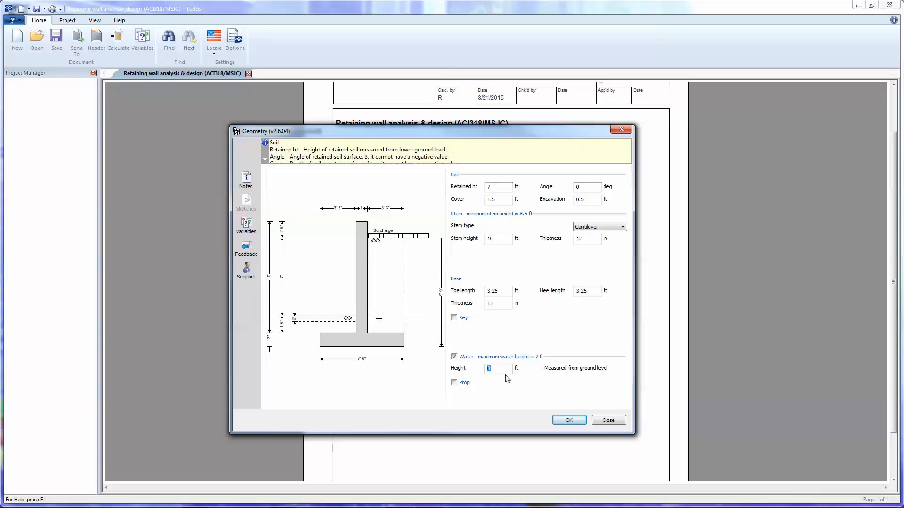
pyautogui.write('2')
pyautogui.click(454, 383)
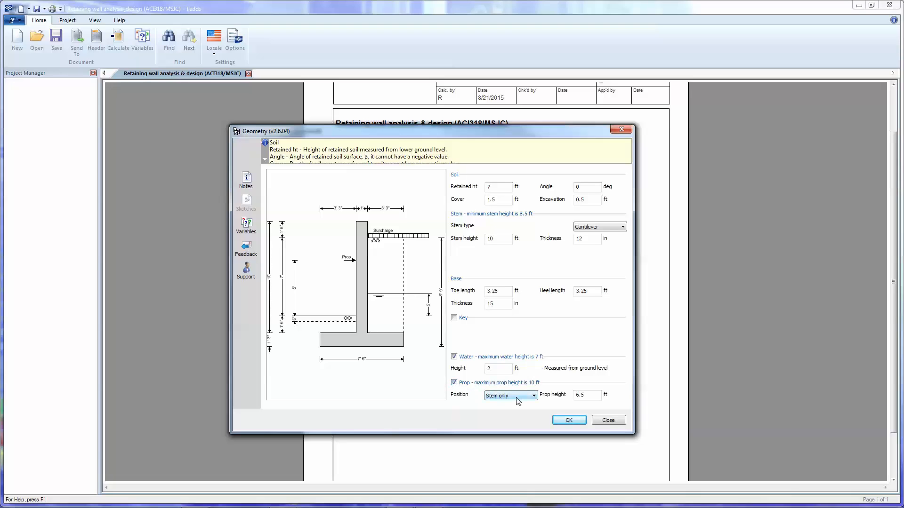
pyautogui.click(517, 401)
pyautogui.click(515, 409)
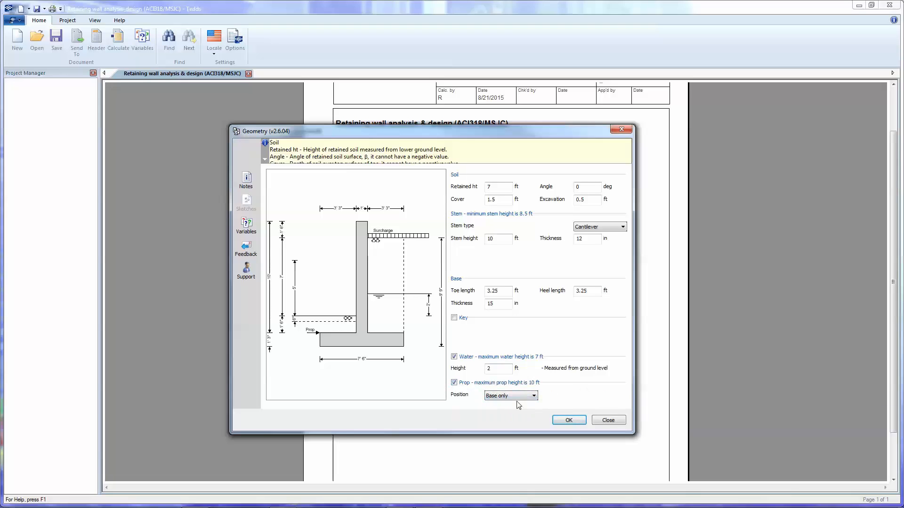
pyautogui.click(514, 396)
pyautogui.click(516, 416)
pyautogui.doubleClick(584, 394)
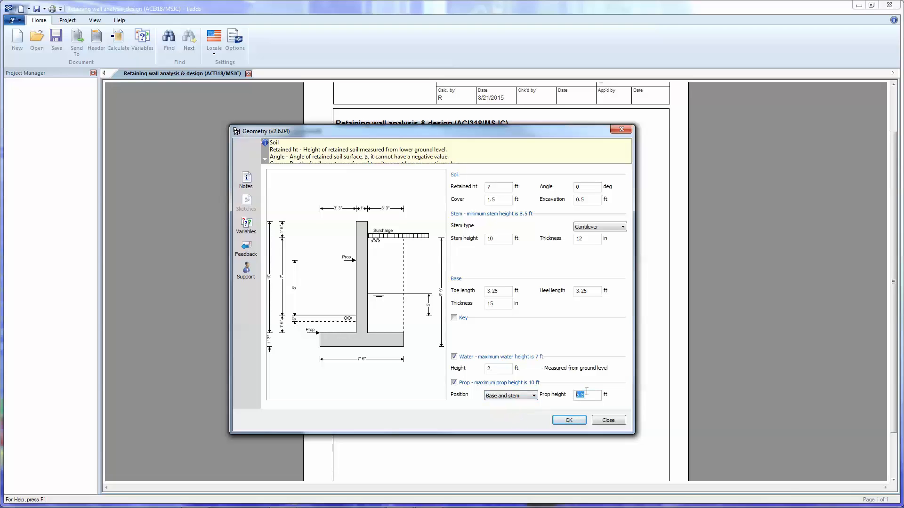
pyautogui.write('10')
pyautogui.doubleClick(508, 372)
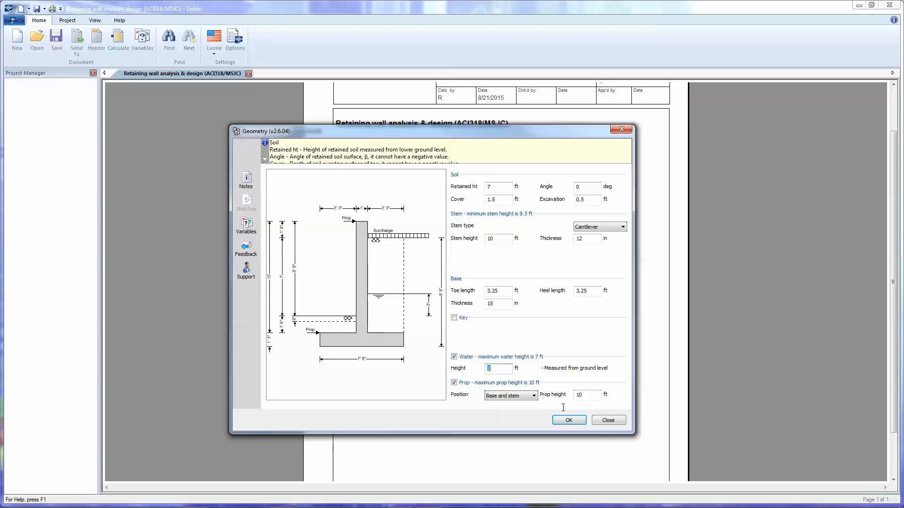
pyautogui.click(571, 421)
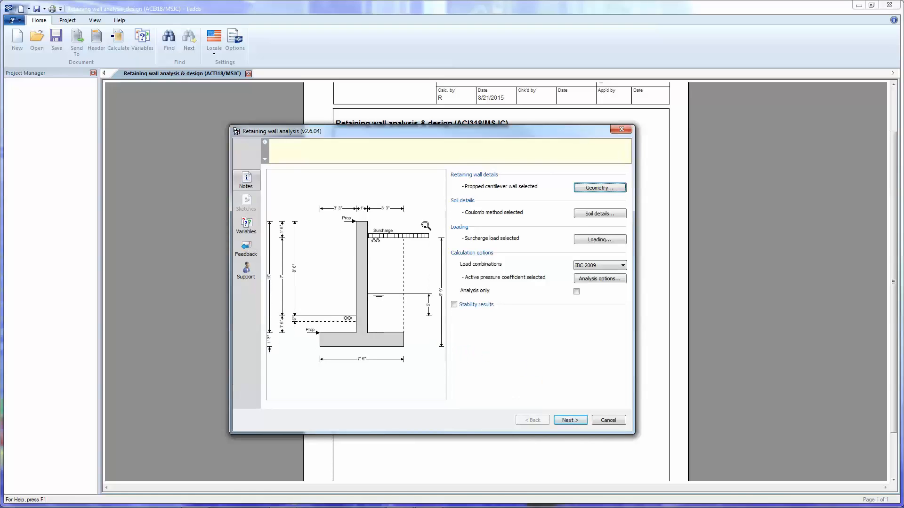
pyautogui.click(392, 305)
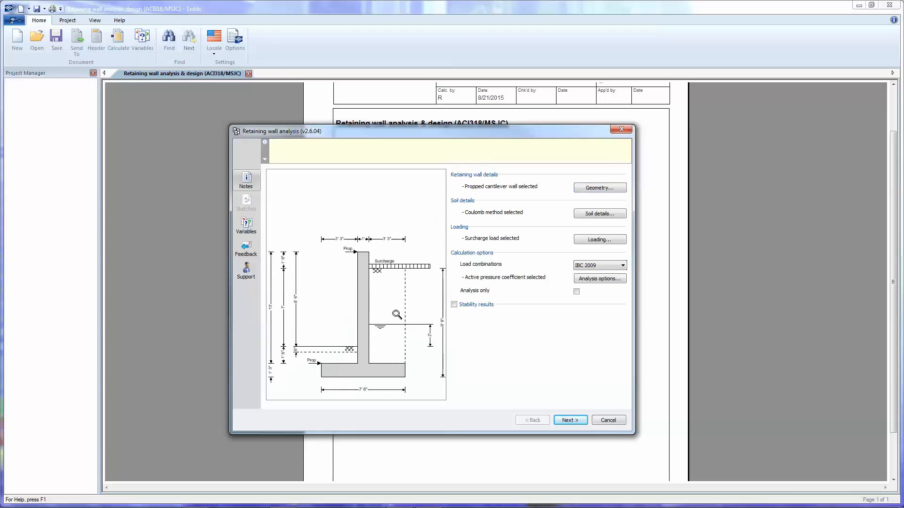
pyautogui.scroll(-2, 396, 315)
pyautogui.moveTo(394, 290); pyautogui.dragTo(391, 279)
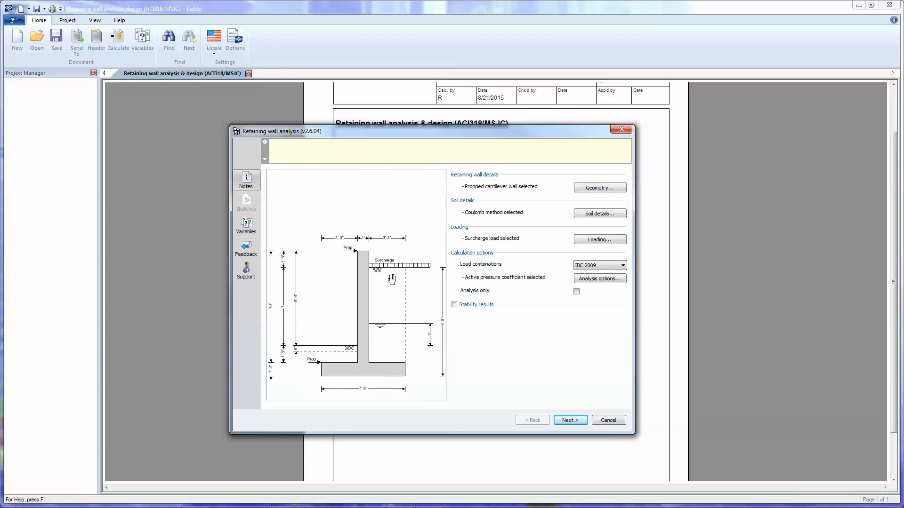
# Change the lateral pressure method in the soil details to Prescribed.
pyautogui.click(596, 216)
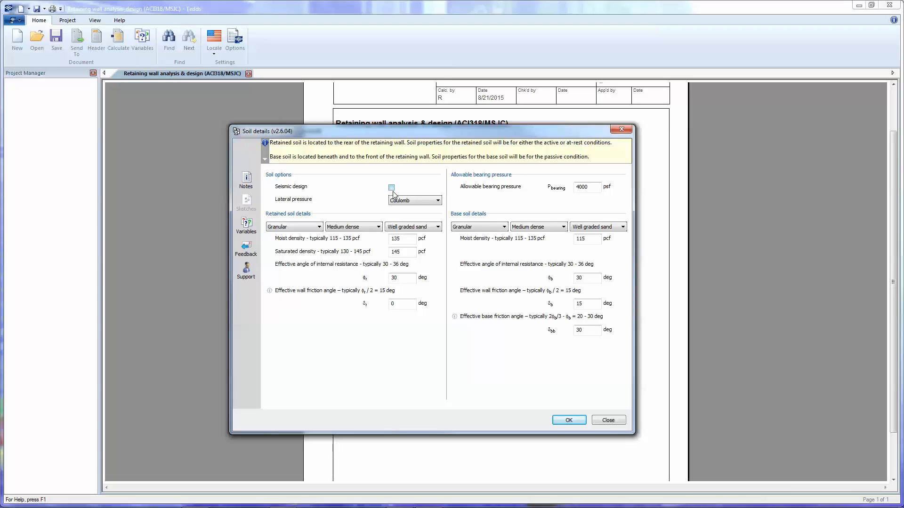
pyautogui.click(425, 204)
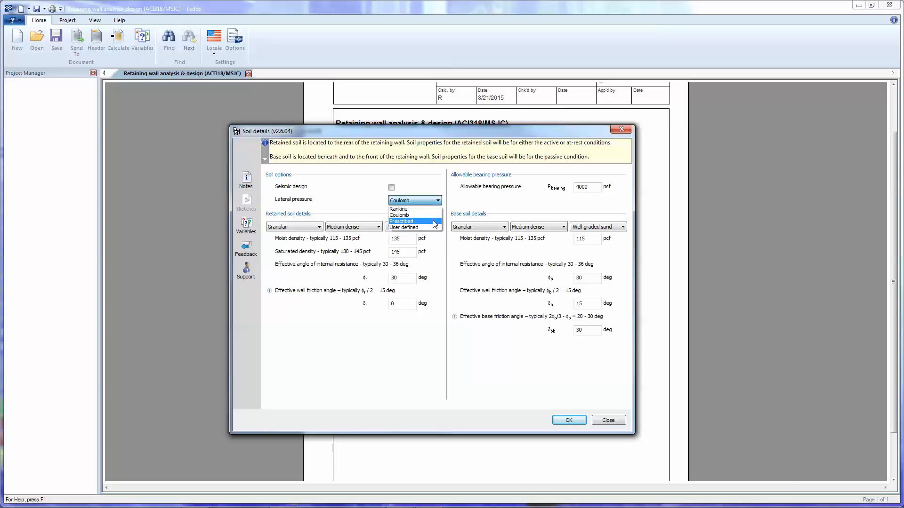
pyautogui.click(435, 221)
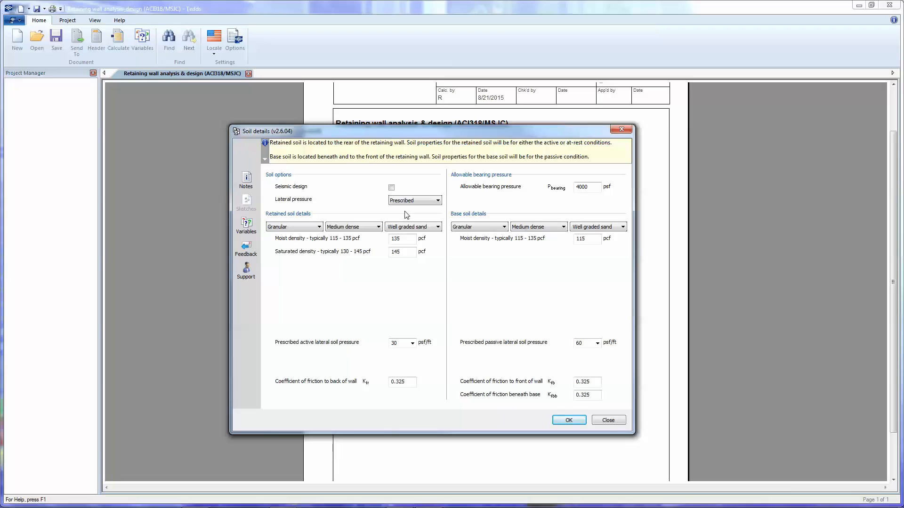
# Set both the retained soil and the base soil types to User defined, and accept the soil details.
pyautogui.click(308, 228)
pyautogui.click(341, 227)
pyautogui.click(342, 228)
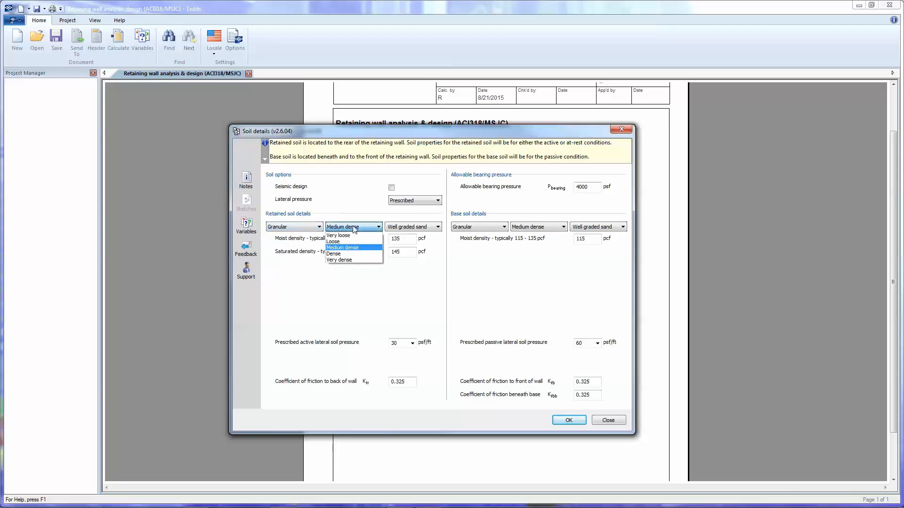
pyautogui.click(336, 250)
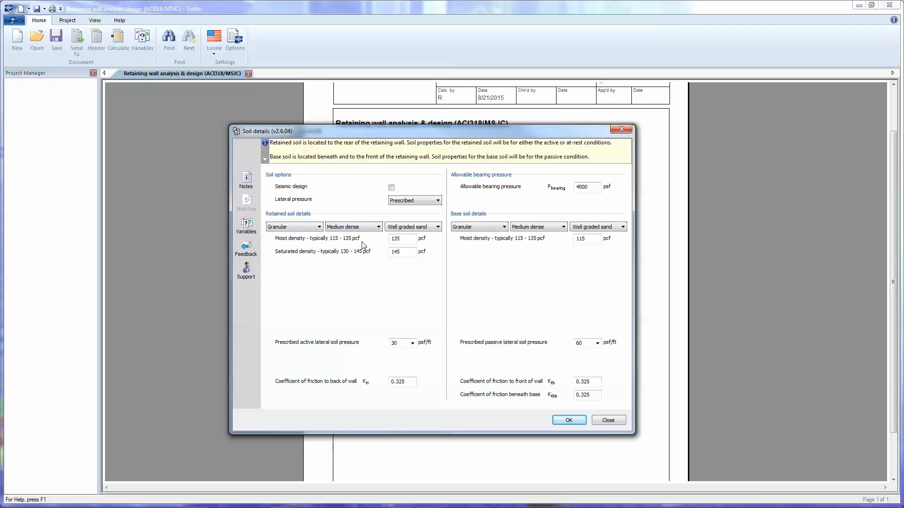
pyautogui.click(310, 229)
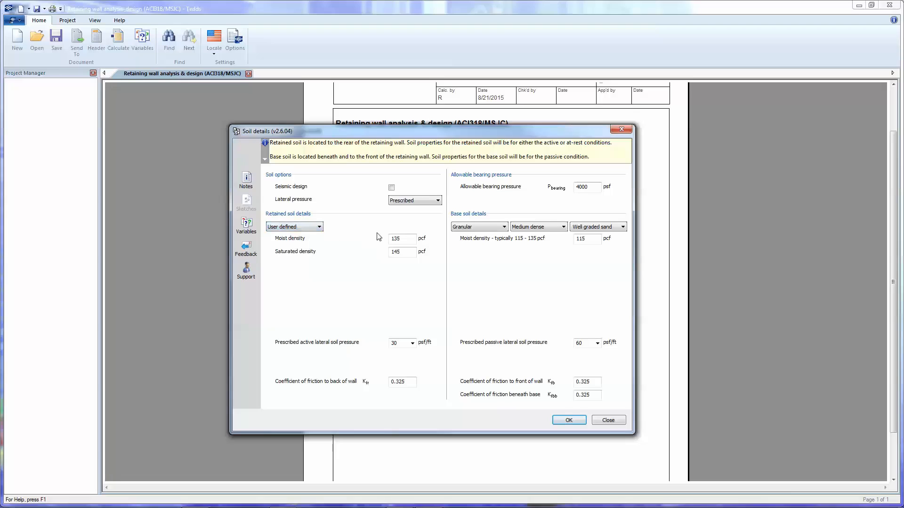
pyautogui.click(465, 228)
pyautogui.click(466, 236)
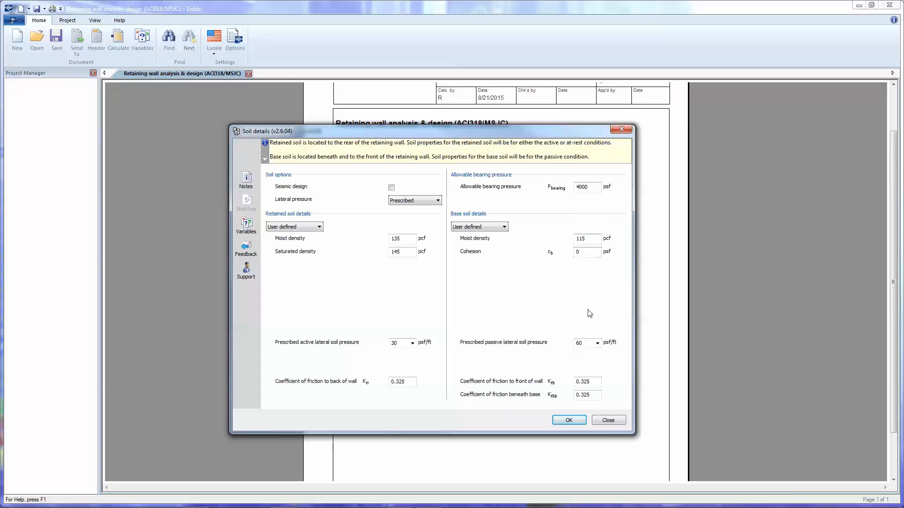
pyautogui.click(575, 421)
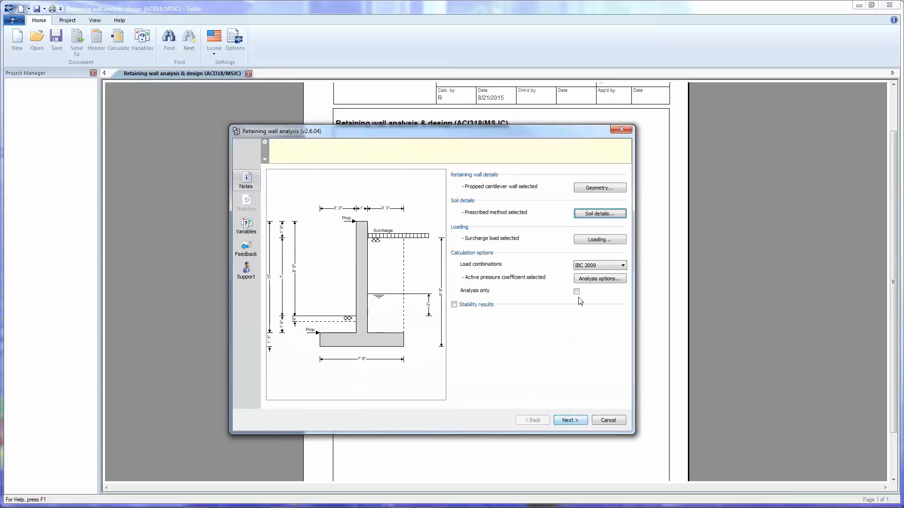
# Set the live surcharge load to the rear of the wall to 0 psf in the loading details.
pyautogui.click(591, 240)
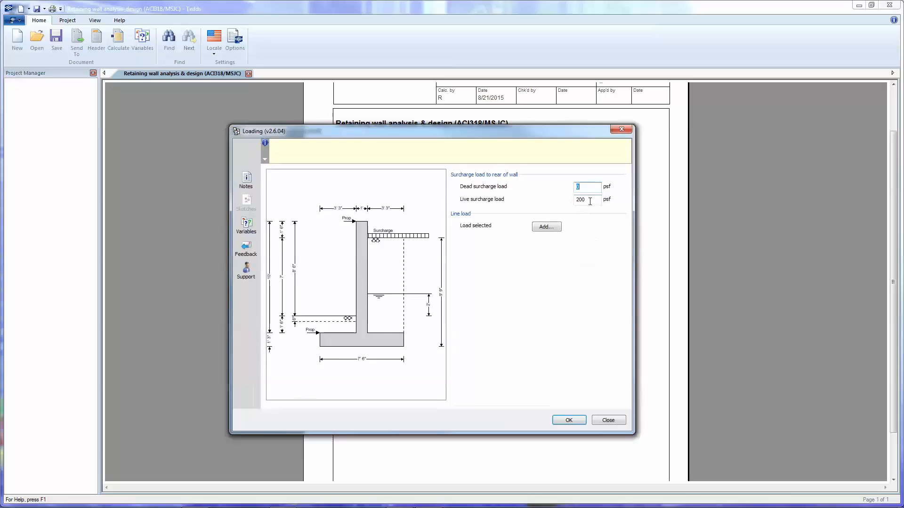
pyautogui.moveTo(588, 200); pyautogui.dragTo(563, 202)
pyautogui.write('0')
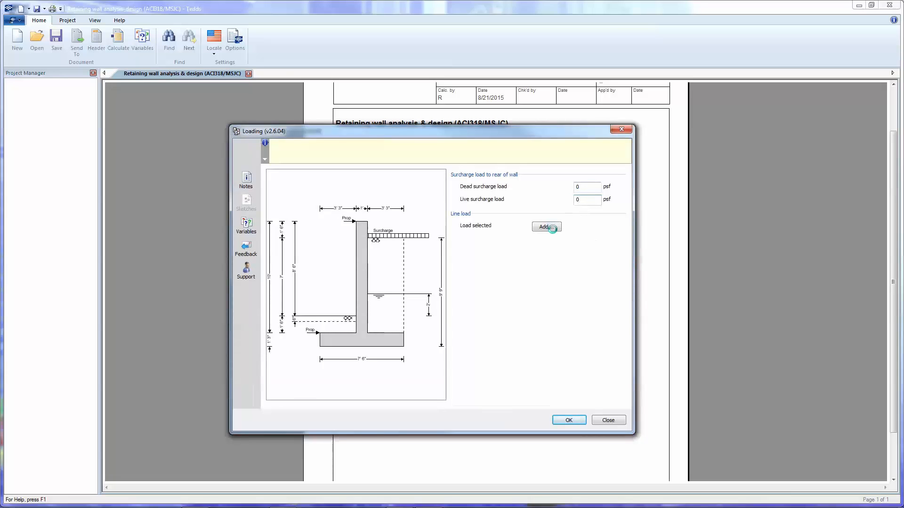
# Add a vertical line load at 3.75 ft with 120 plf dead and 120 plf live load, and accept the loading.
pyautogui.click(546, 227)
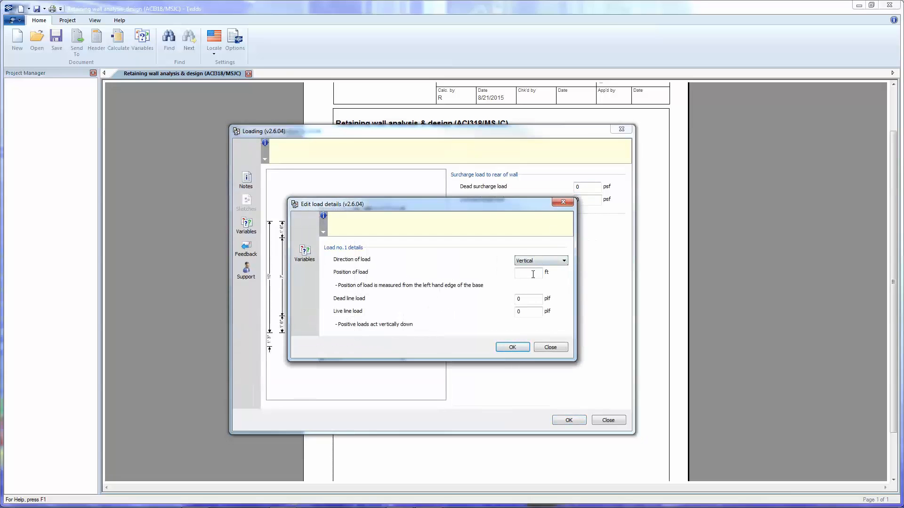
pyautogui.write('3.75')
pyautogui.click(522, 300)
pyautogui.write('120')
pyautogui.click(521, 312)
pyautogui.write('120')
pyautogui.click(513, 347)
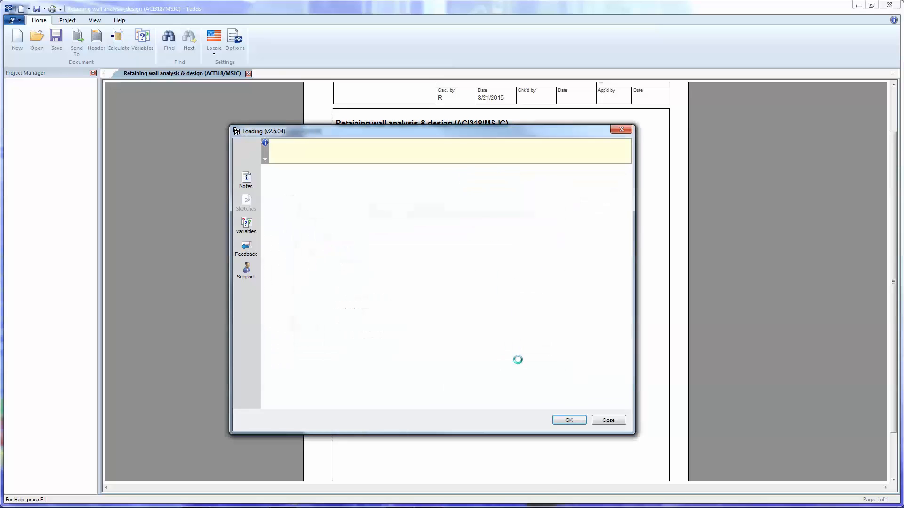
pyautogui.click(569, 420)
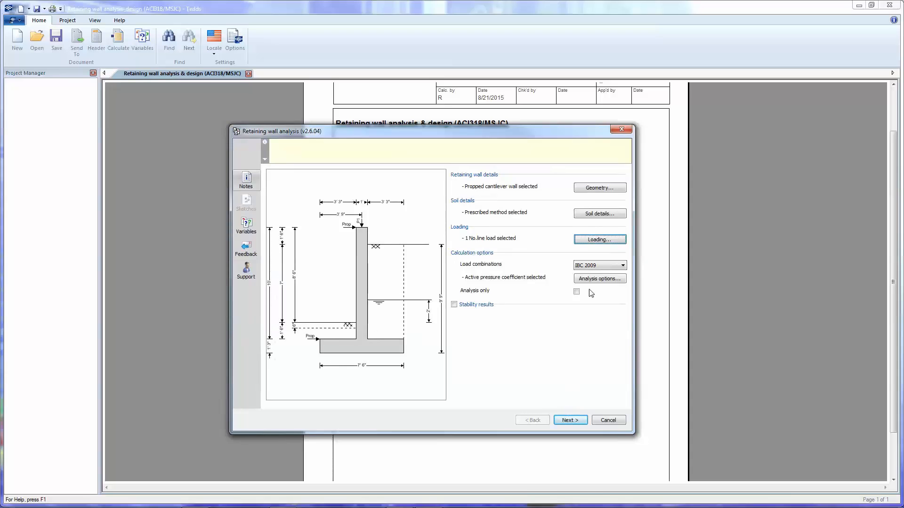
# Set the load combinations to IBC 2012 and accept the analysis options with Active pressure coefficient and Triangular bearing pressure distribution.
pyautogui.click(602, 266)
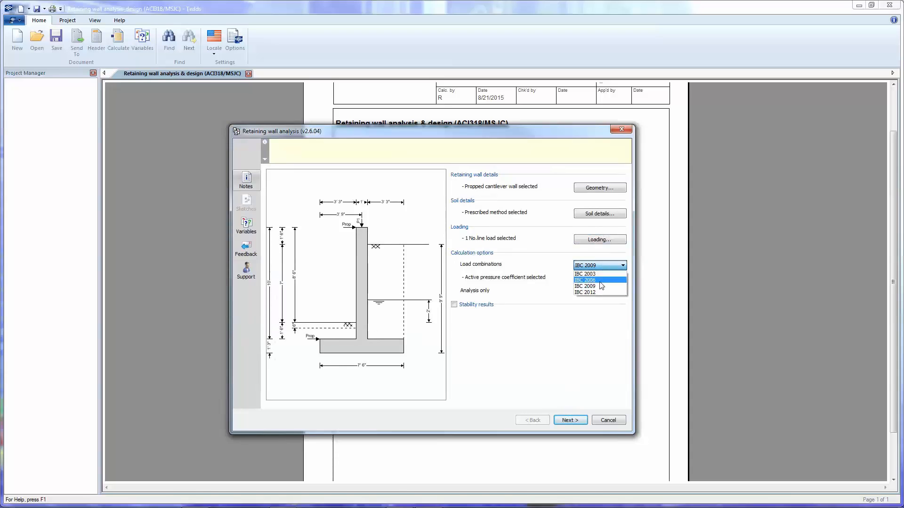
pyautogui.click(600, 292)
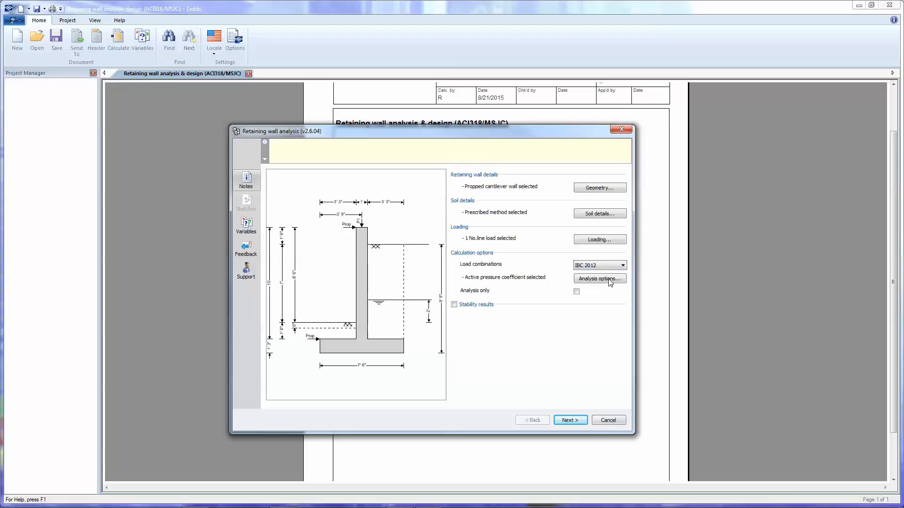
pyautogui.click(610, 281)
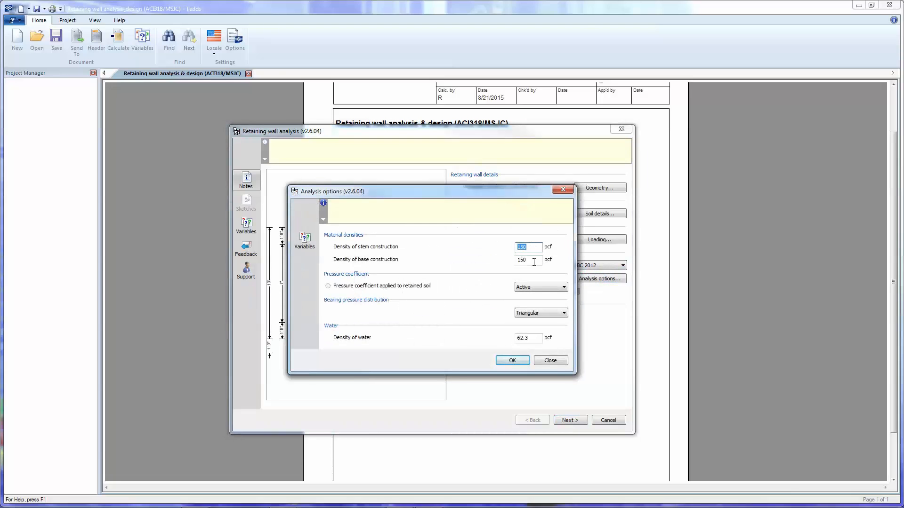
pyautogui.click(538, 288)
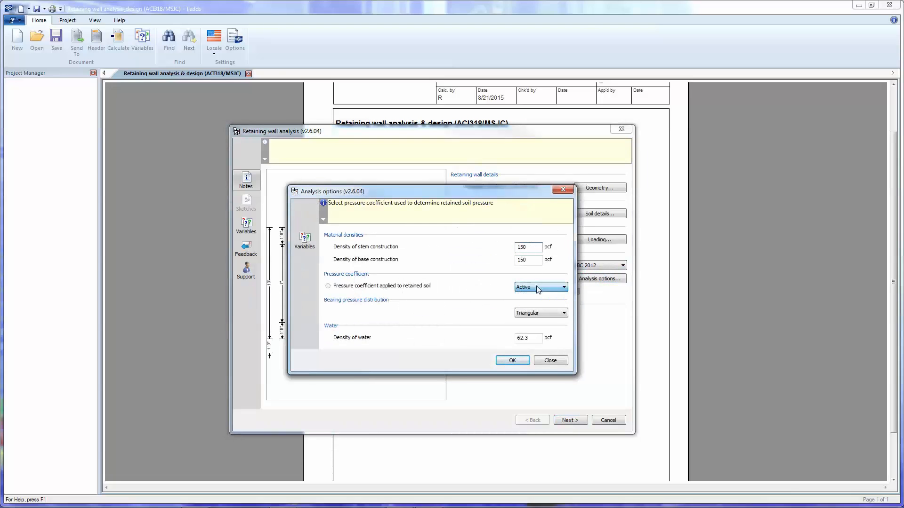
pyautogui.click(546, 315)
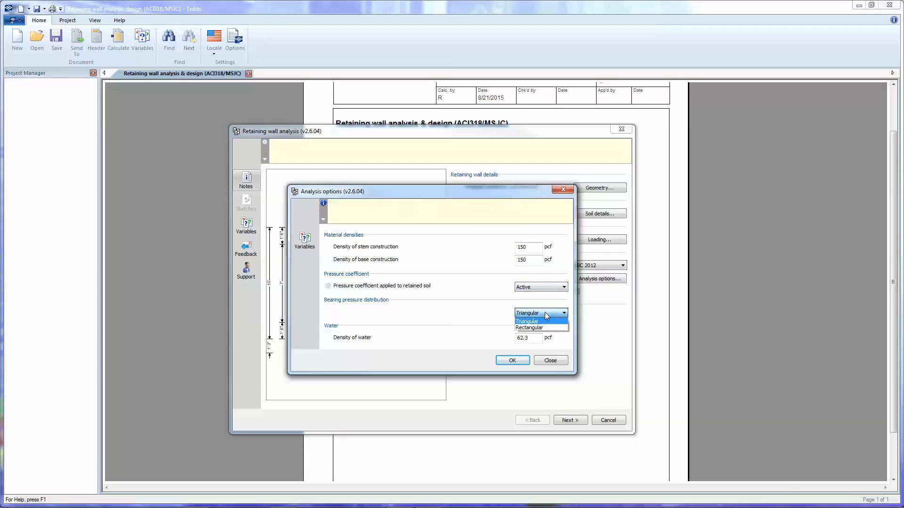
pyautogui.click(546, 317)
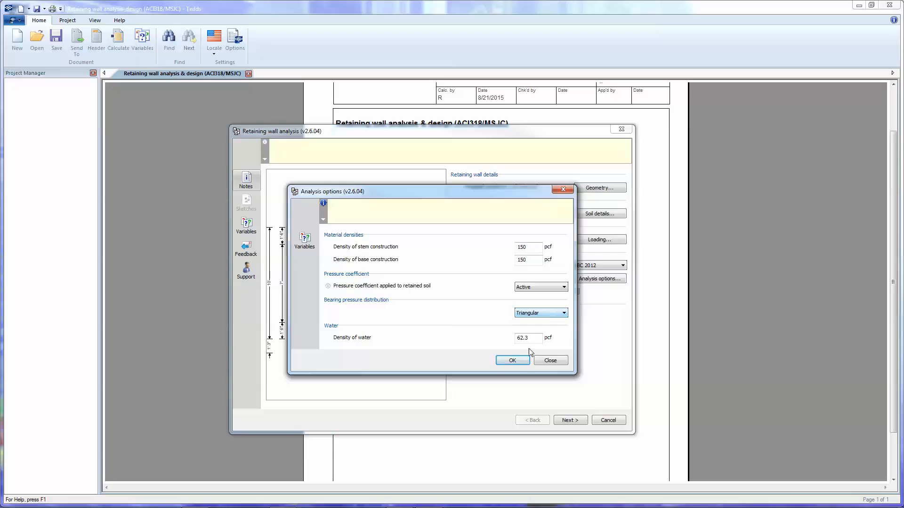
pyautogui.click(521, 360)
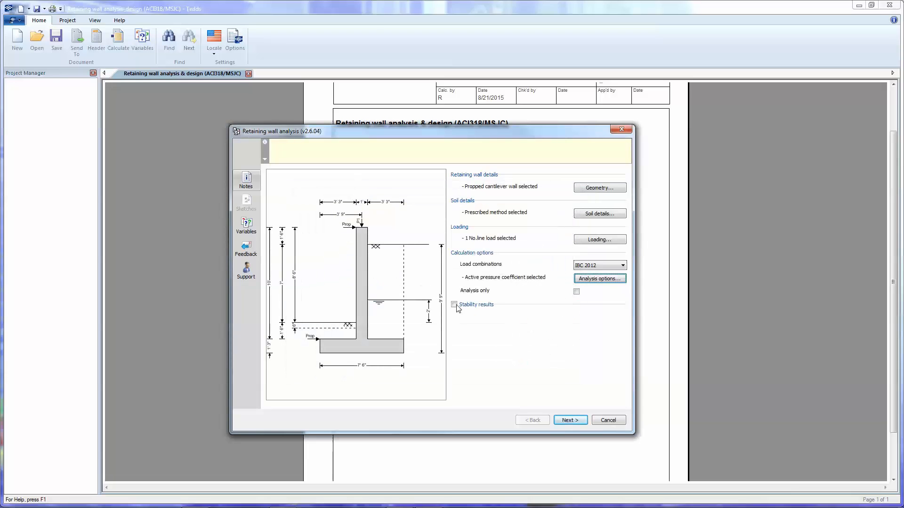
# Show the stability results of the analysis and continue to the ACI 318 retaining wall design.
pyautogui.click(454, 305)
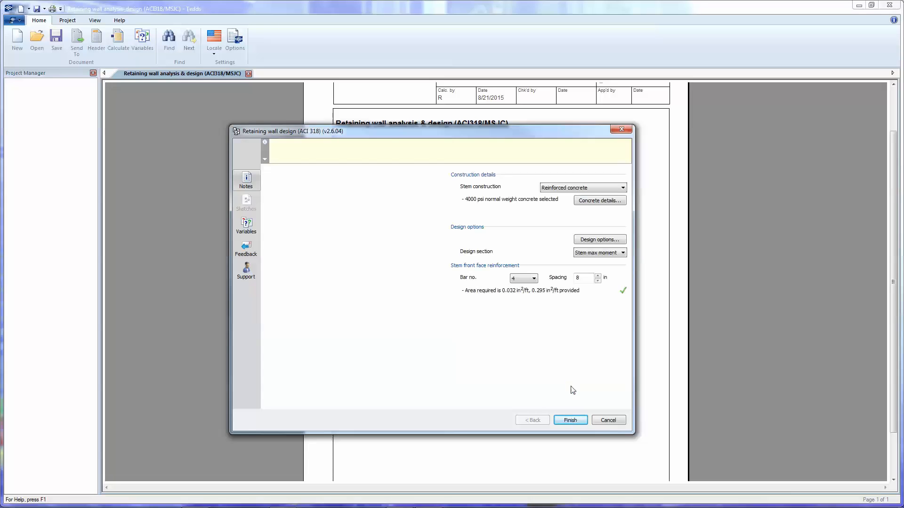
pyautogui.click(453, 344)
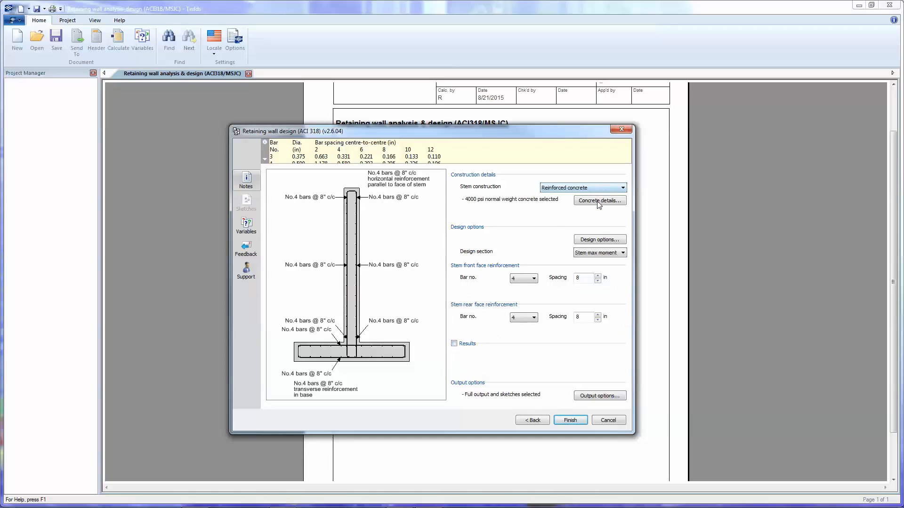
# Set the reinforcement cover at the front face of the stem to 2 in and accept the concrete details.
pyautogui.click(597, 201)
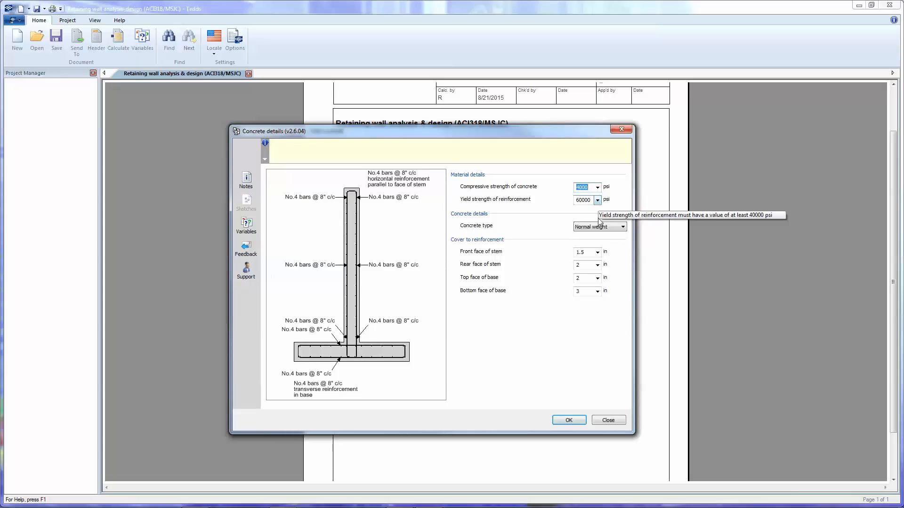
pyautogui.click(598, 252)
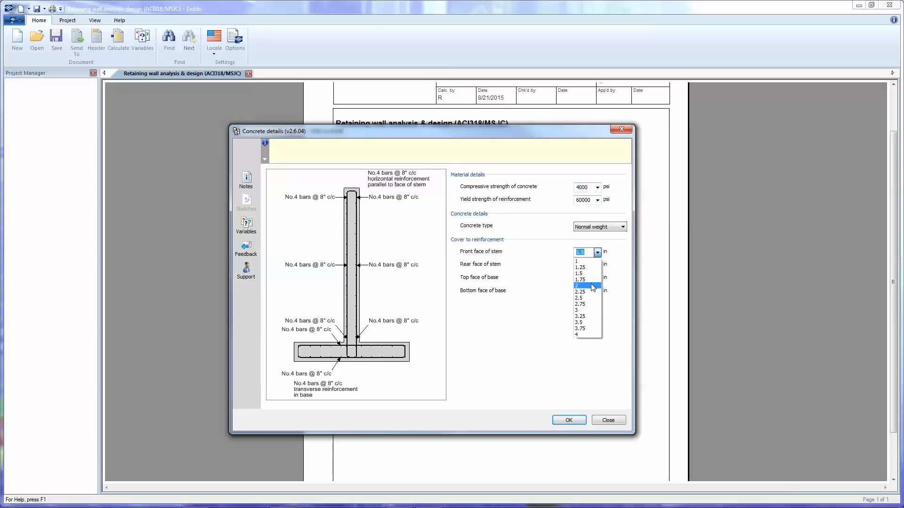
pyautogui.click(590, 288)
pyautogui.click(565, 418)
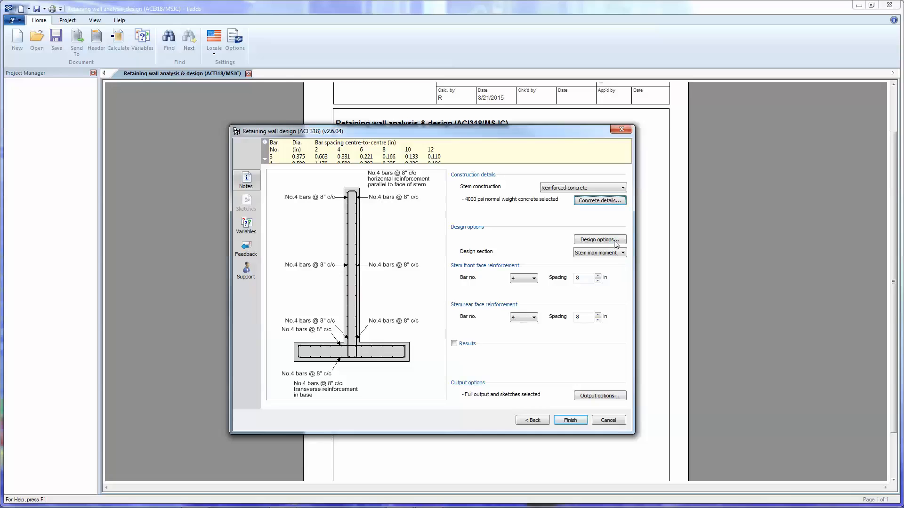
# Set the concrete design code to ACI318-11, leave stem design Position 1 excluded, and accept the design options.
pyautogui.click(613, 240)
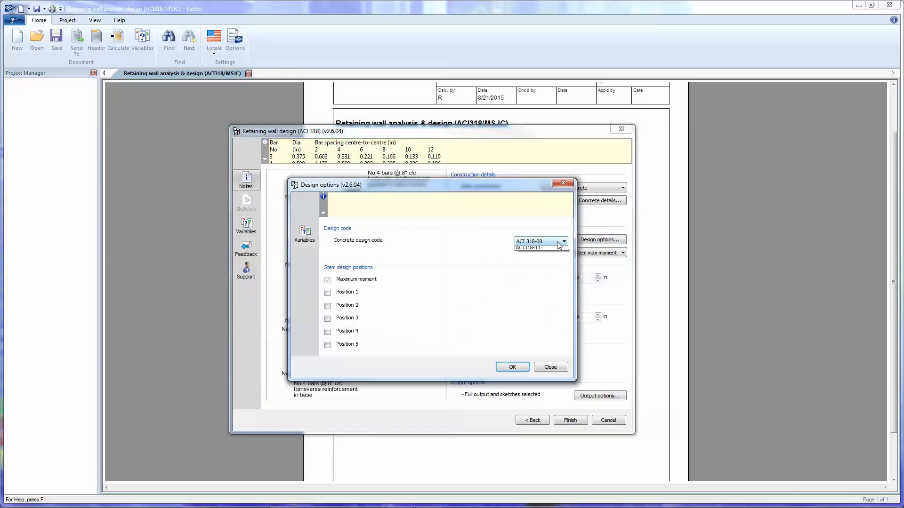
pyautogui.click(560, 242)
pyautogui.click(542, 268)
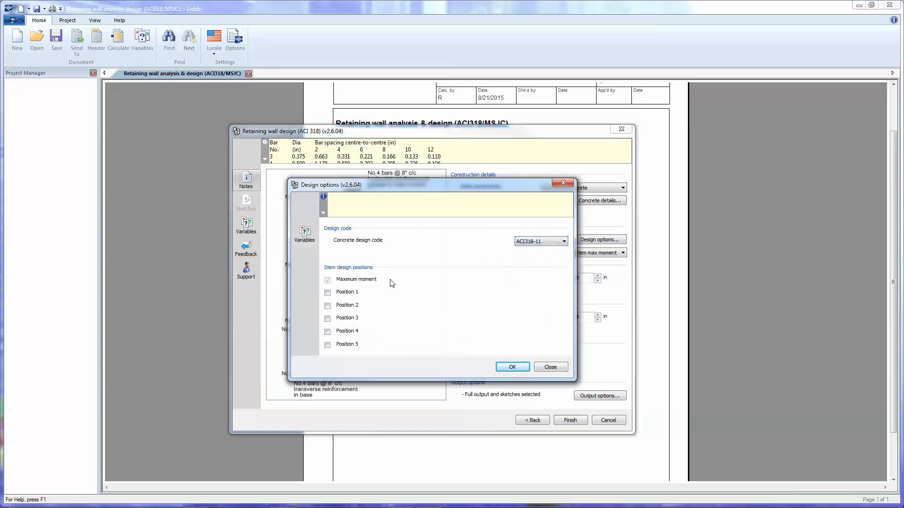
pyautogui.click(327, 294)
pyautogui.click(328, 293)
pyautogui.click(512, 367)
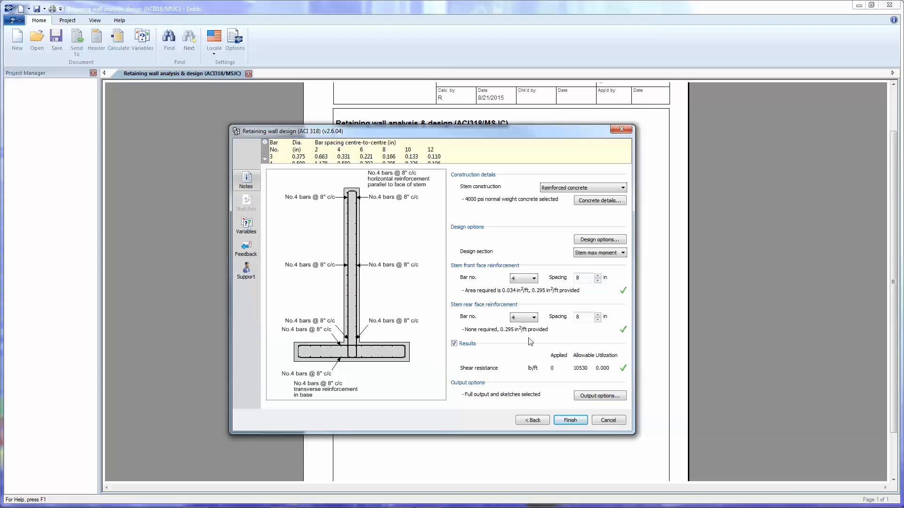
# Switch the design section to Stem prop to examine its reinforcement and shear results.
pyautogui.click(605, 254)
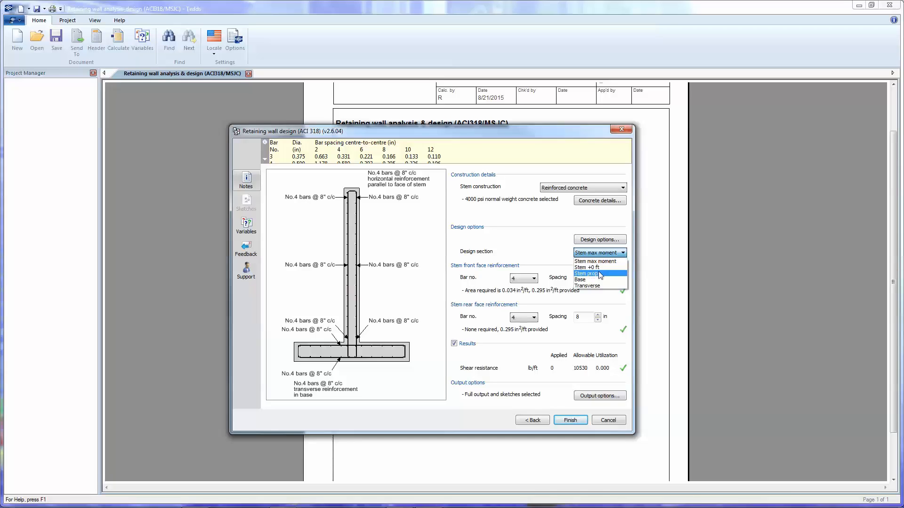
pyautogui.click(600, 275)
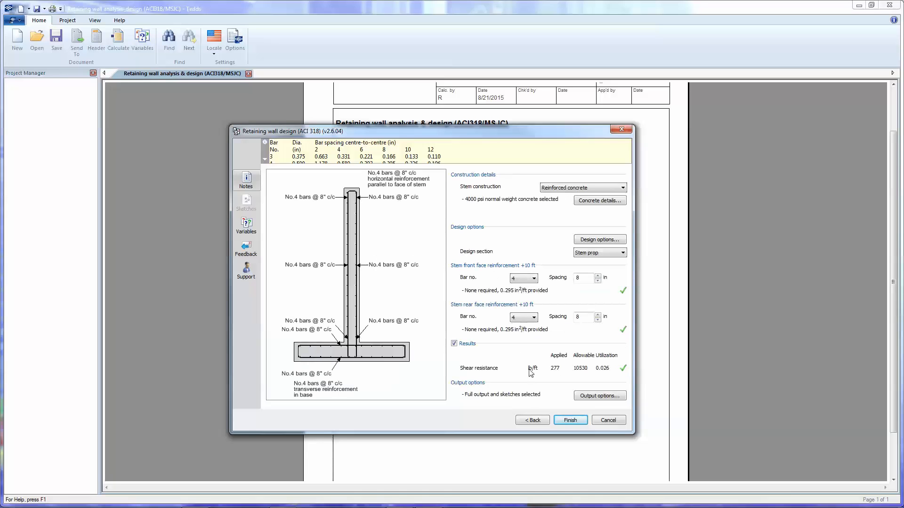
# Title the calculation "NW Retaining Wall", choose Full output detail with the sketch included, and accept the output options.
pyautogui.click(595, 395)
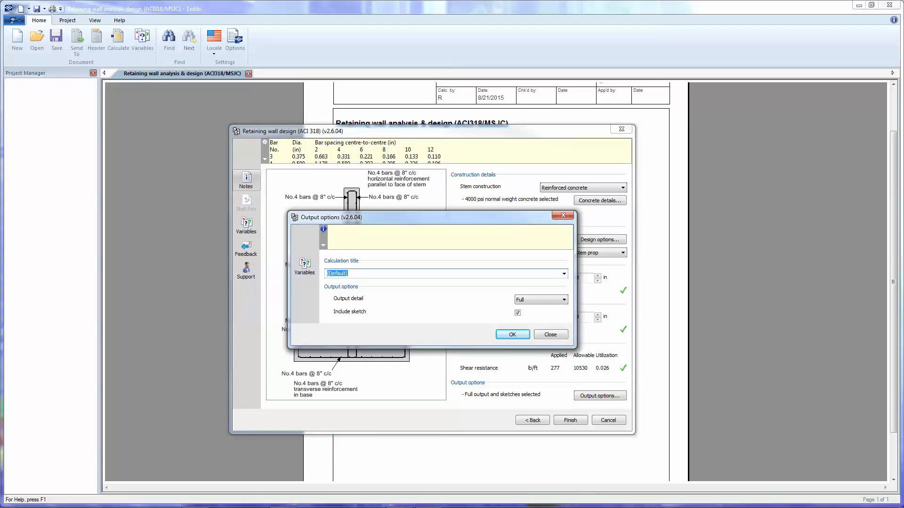
pyautogui.write('NW Retaining Wall')
pyautogui.click(546, 300)
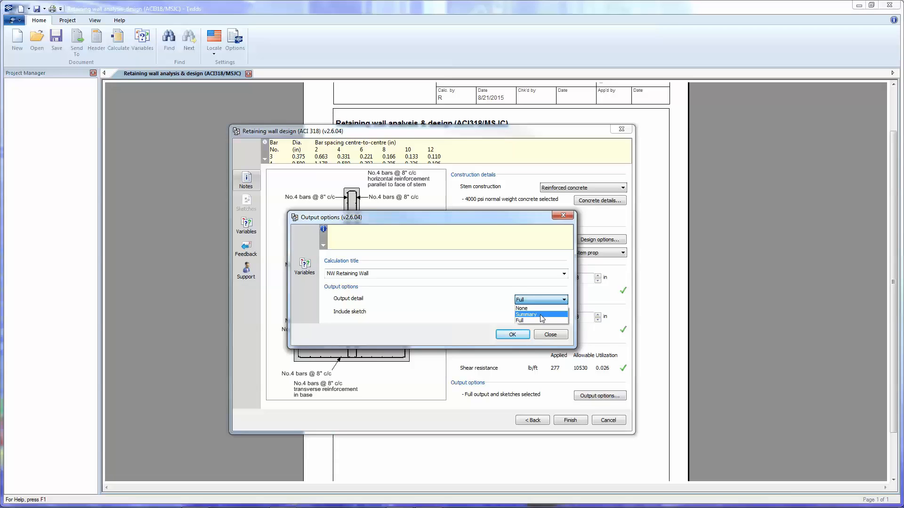
pyautogui.click(542, 314)
pyautogui.click(541, 300)
pyautogui.click(542, 321)
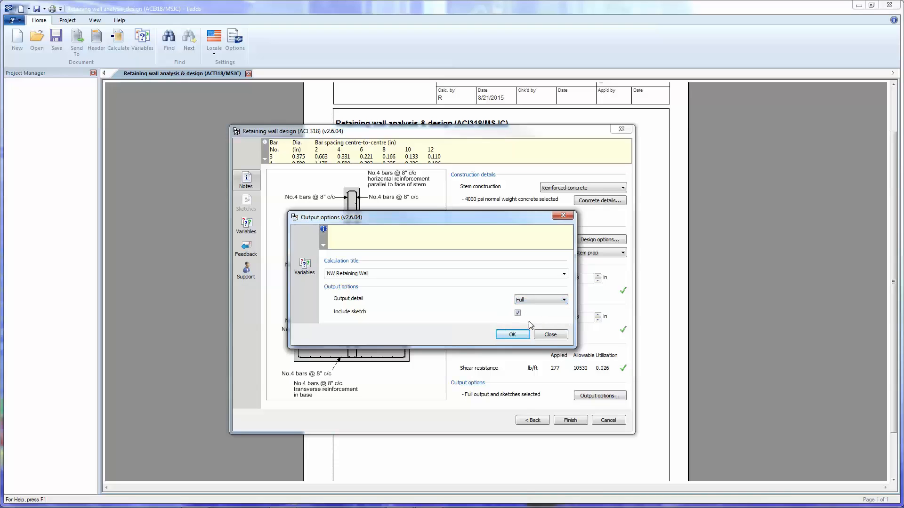
pyautogui.click(522, 335)
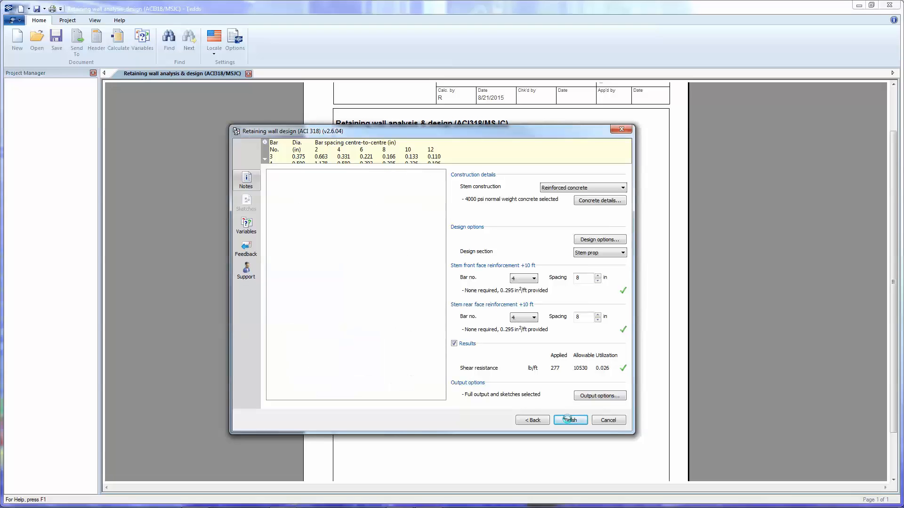
# Finish the wall design to generate the calculation report, and look through its first pages.
pyautogui.click(569, 421)
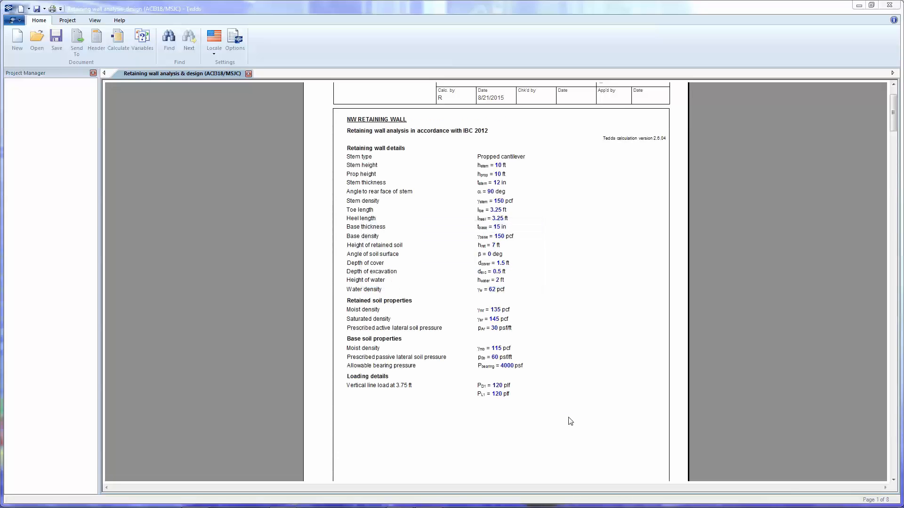
pyautogui.scroll(-10, 533, 264)
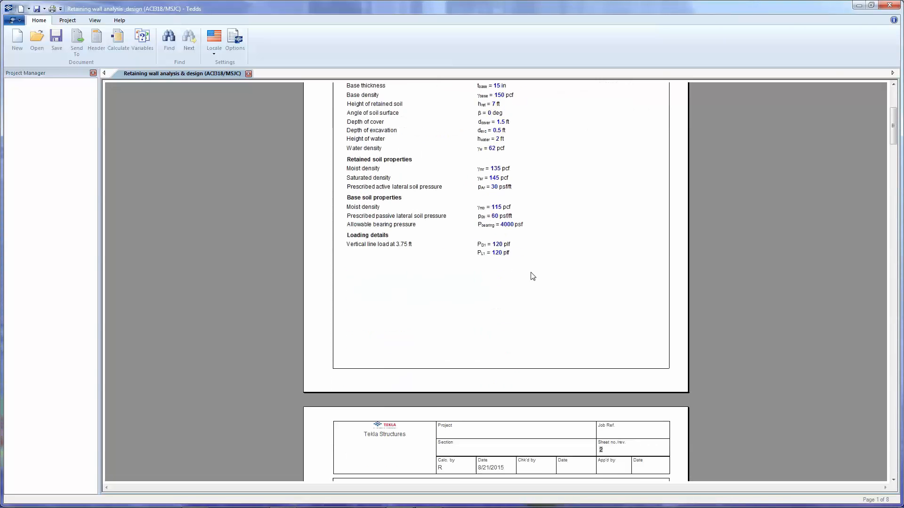
pyautogui.scroll(-10, 533, 276)
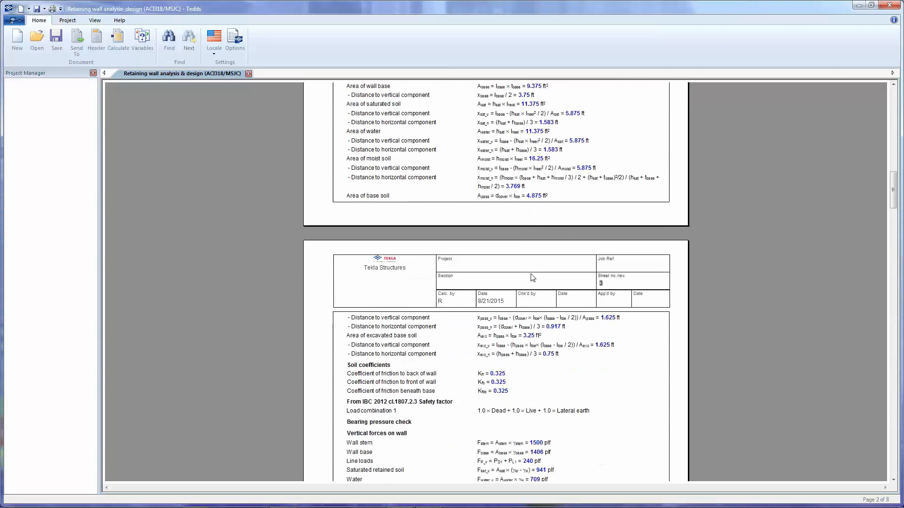
# Look through the remaining report pages, from the bearing pressure check and stem design checks to the reinforcement sketch on sheet 8.
pyautogui.scroll(-10, 532, 276)
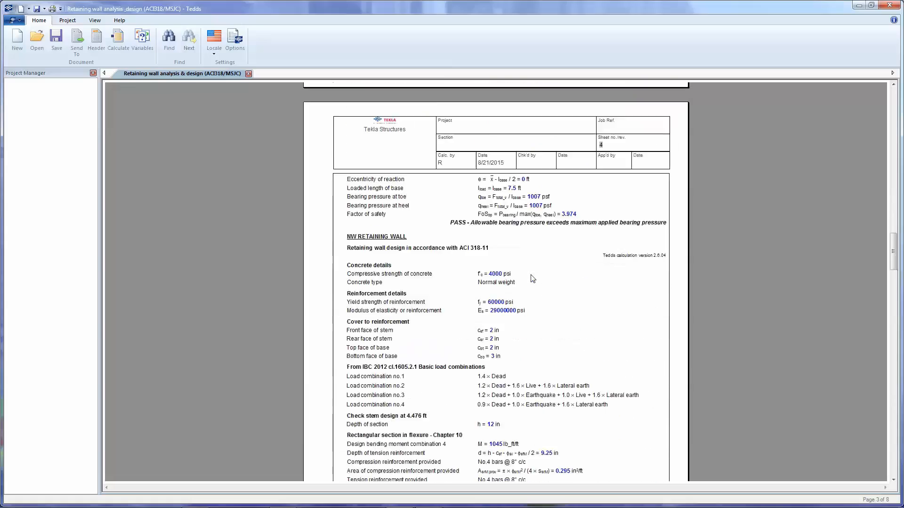
pyautogui.scroll(-15, 531, 277)
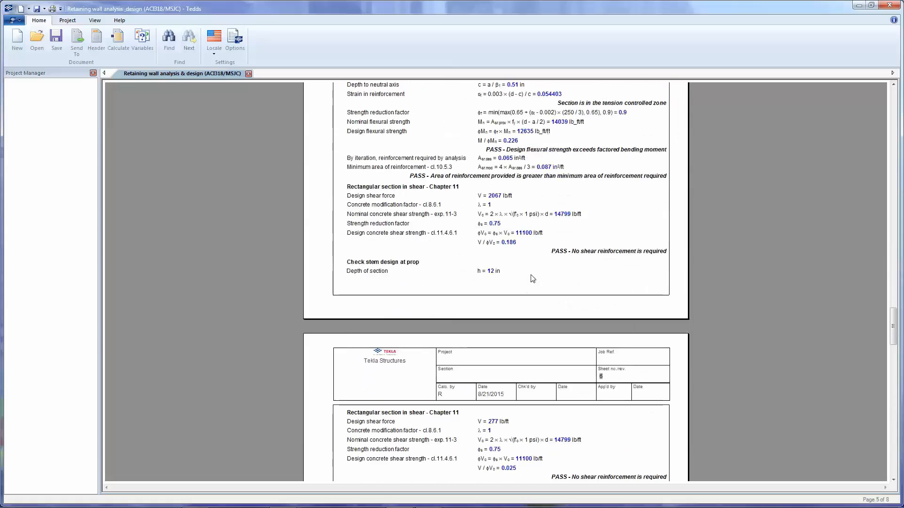
pyautogui.scroll(-12, 532, 278)
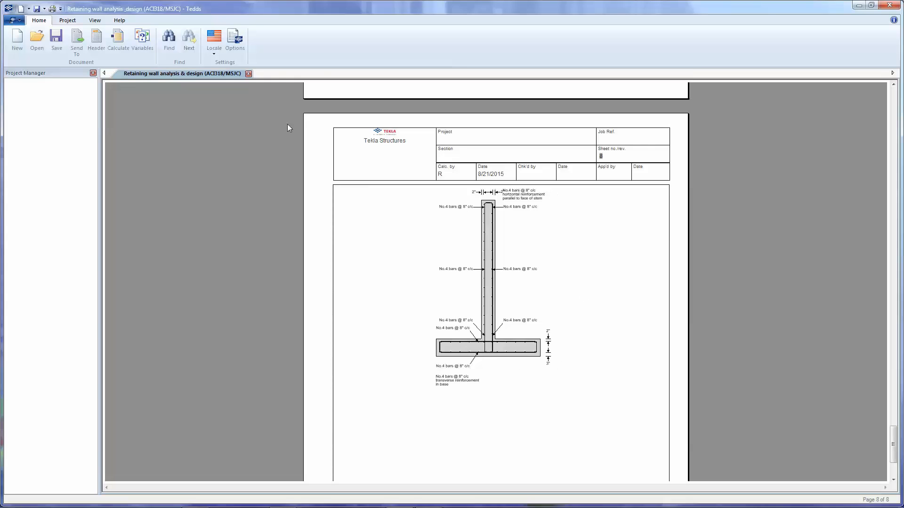
# Reopen the retaining wall calculation's input dialog, close it without changes, and look back through the report's base design checks.
pyautogui.click(119, 43)
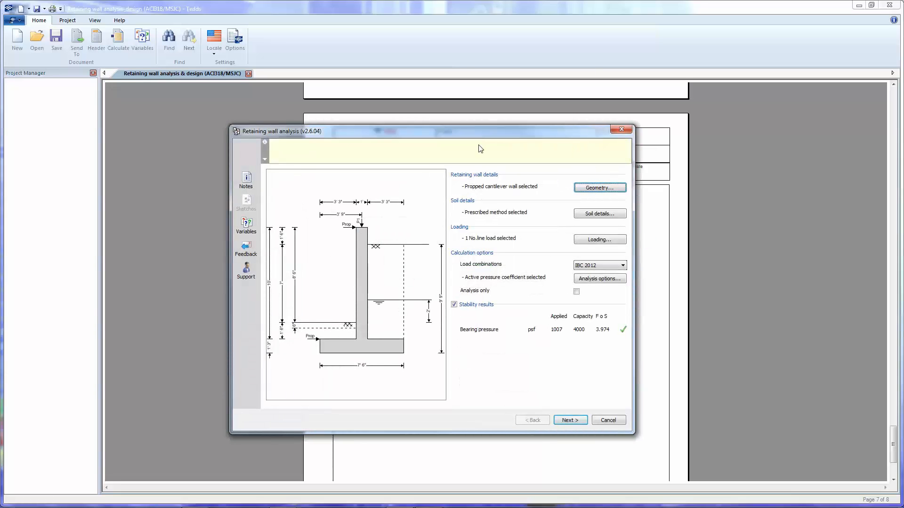
pyautogui.click(621, 128)
pyautogui.scroll(15, 574, 318)
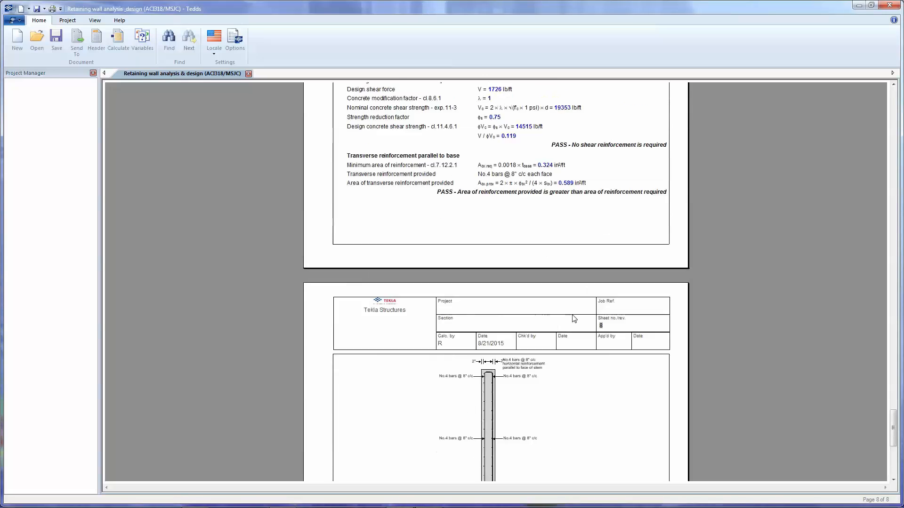
pyautogui.scroll(12, 575, 319)
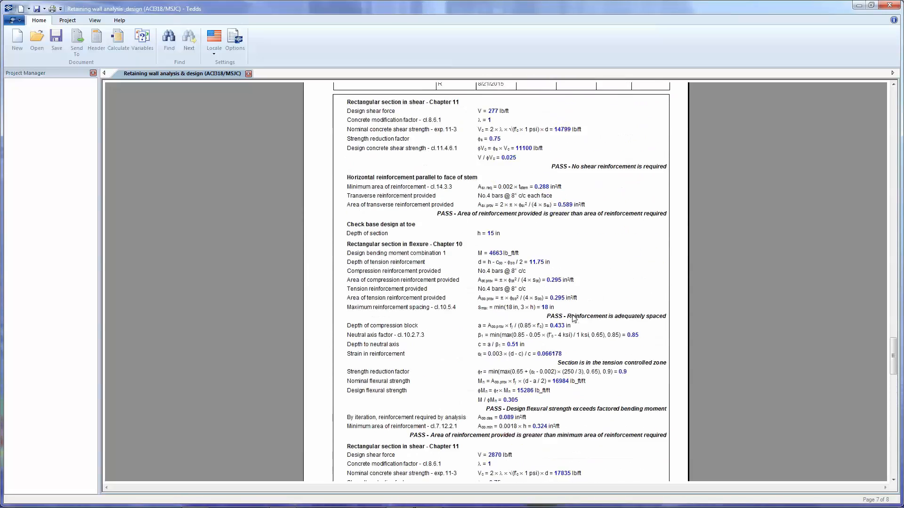